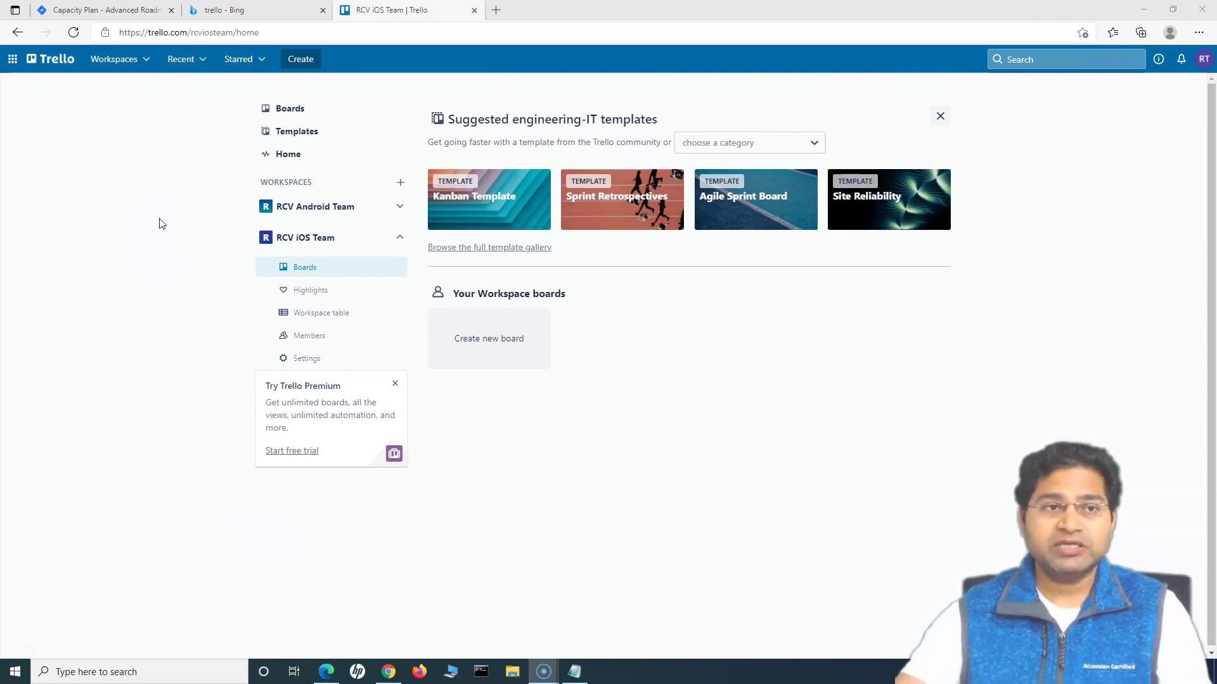
- Open the Workspaces dropdown and go to the RCV iOS Team workspace home
click(141, 57)
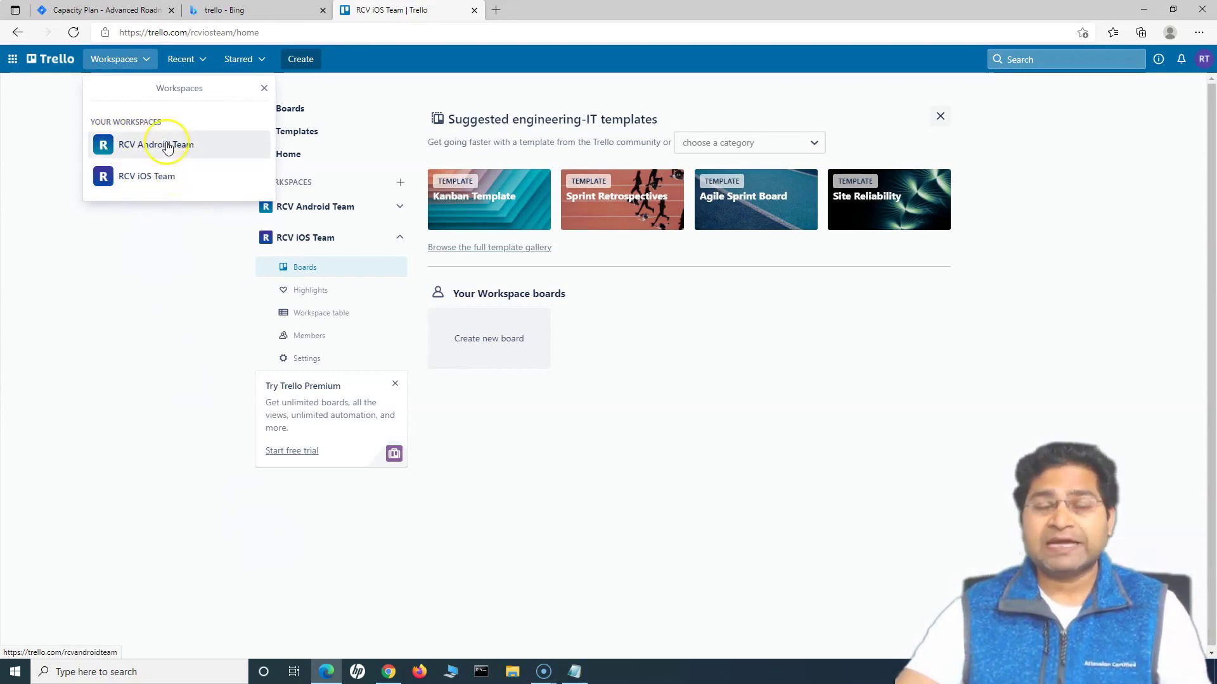
click(185, 149)
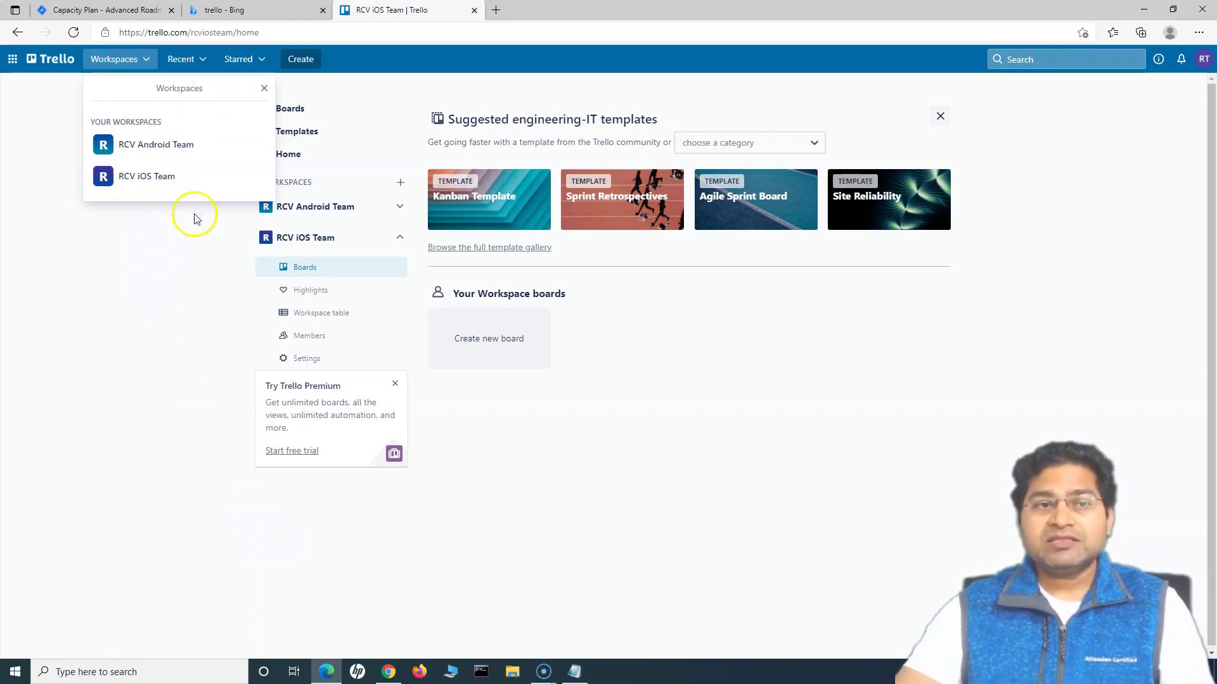
double_click(155, 342)
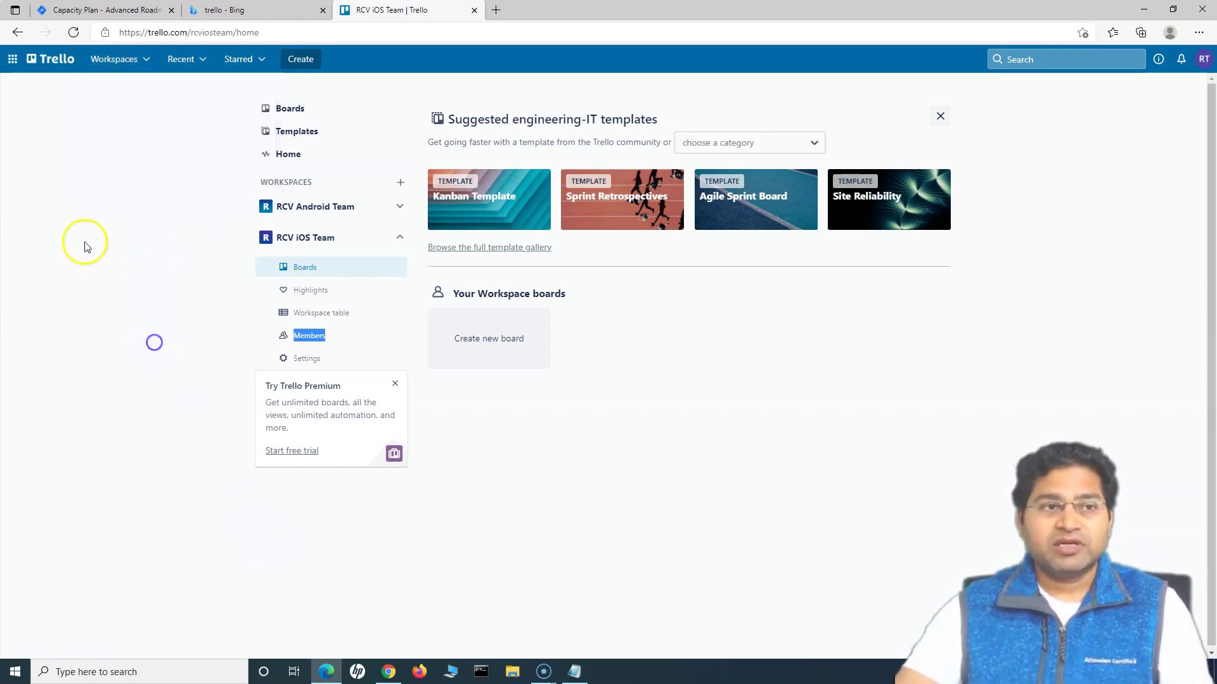
click(13, 60)
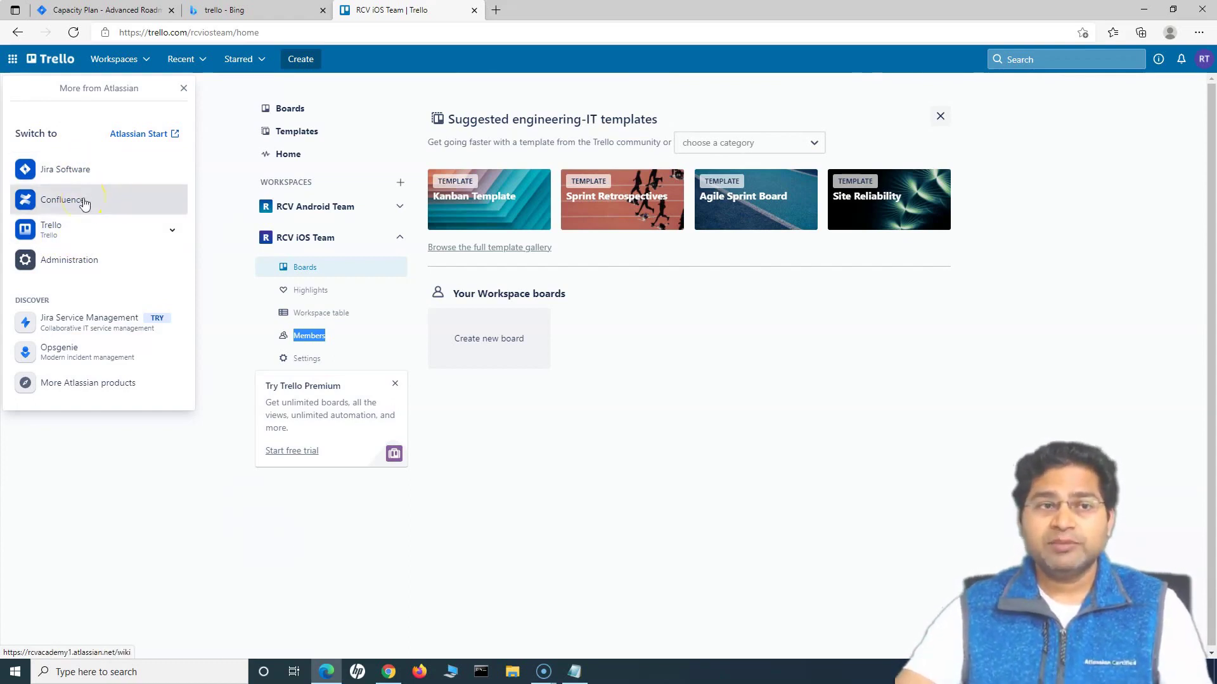
click(104, 198)
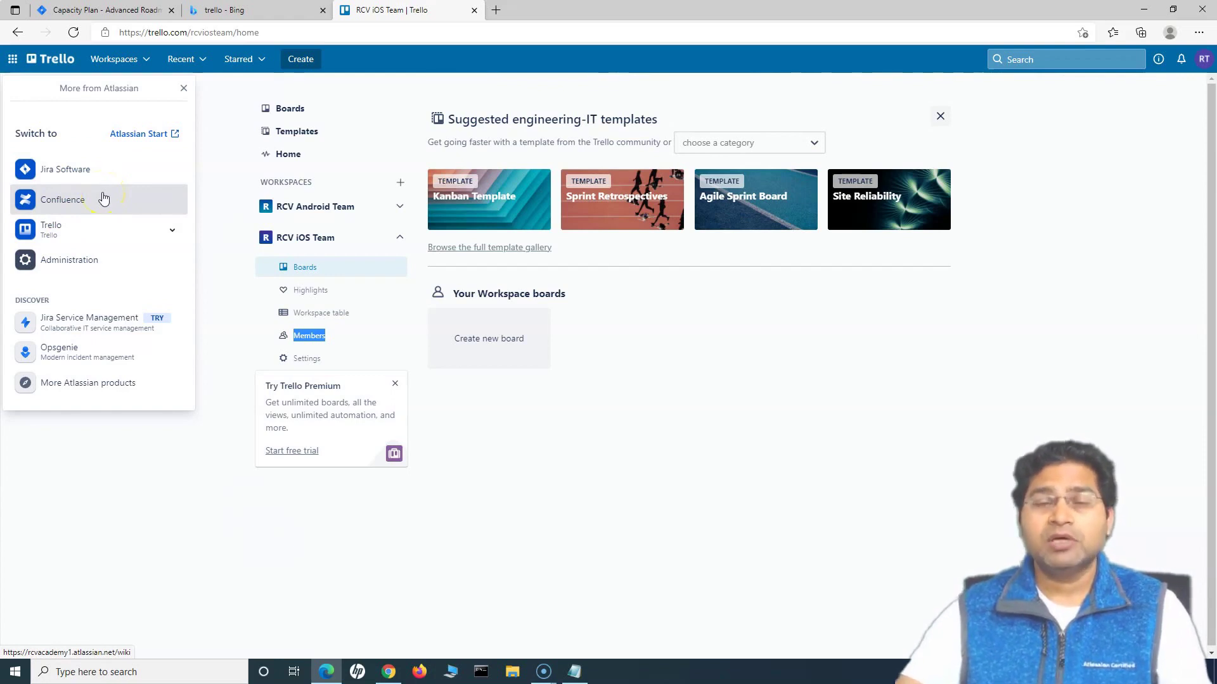
click(77, 237)
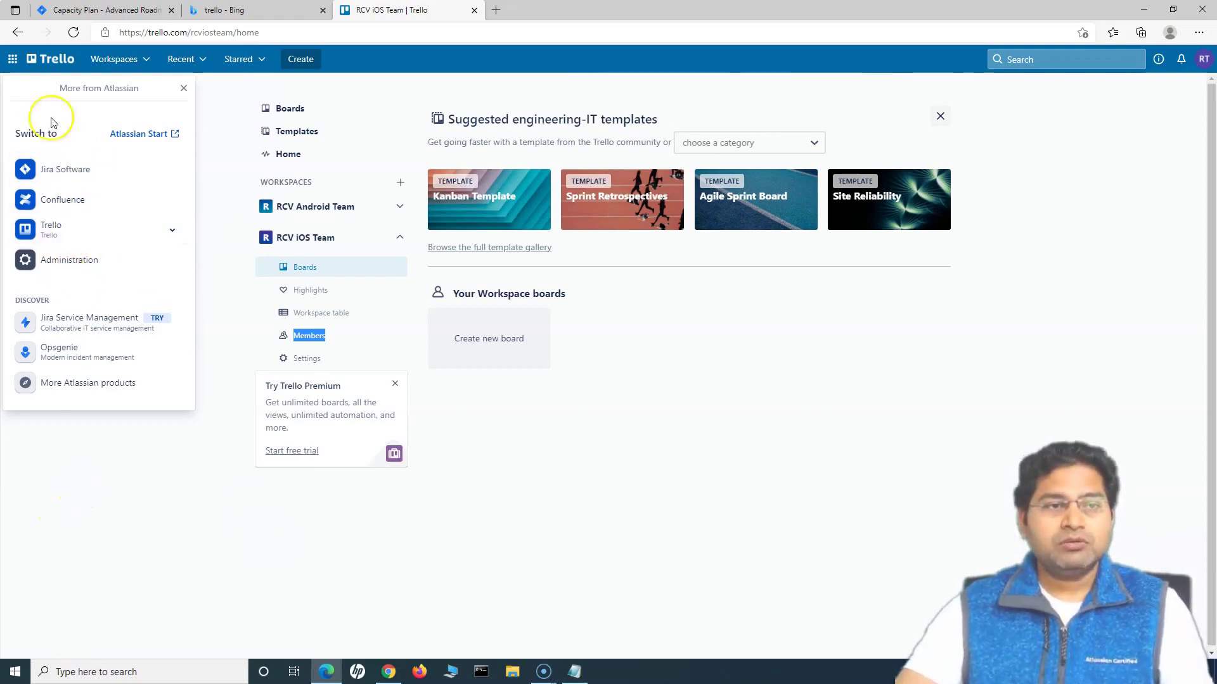
key(Escape)
- Browse the Workspaces, Recent and Starred menus, then show the Create options
click(136, 59)
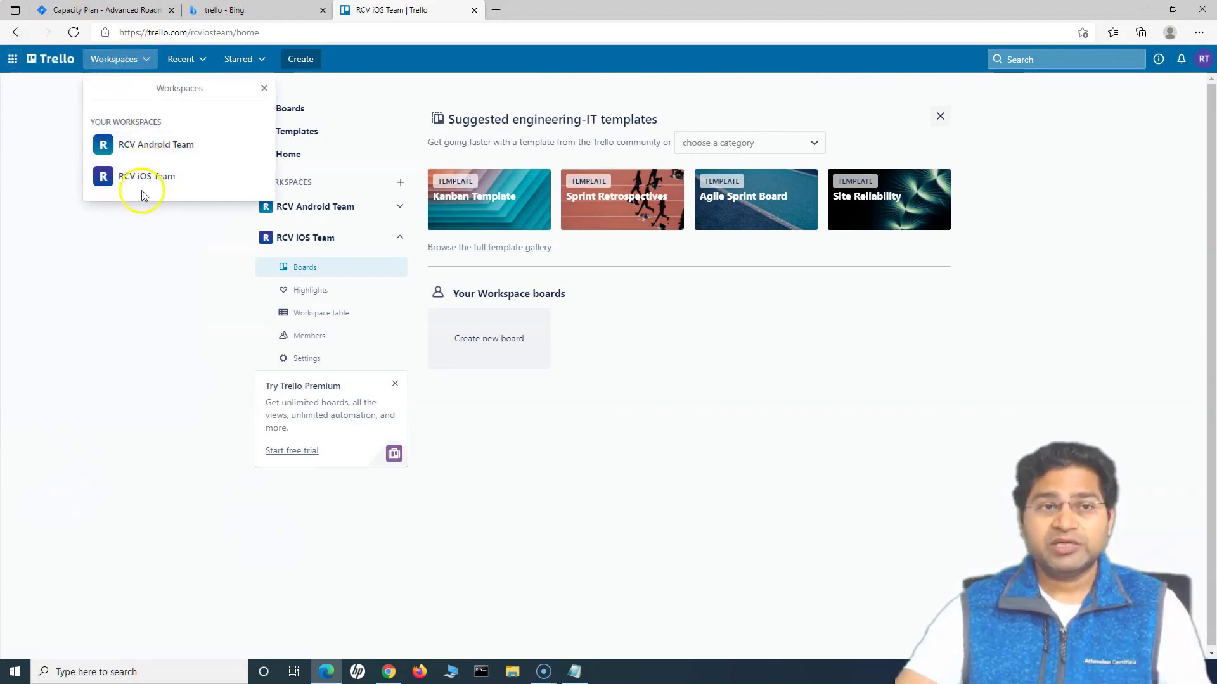
click(195, 59)
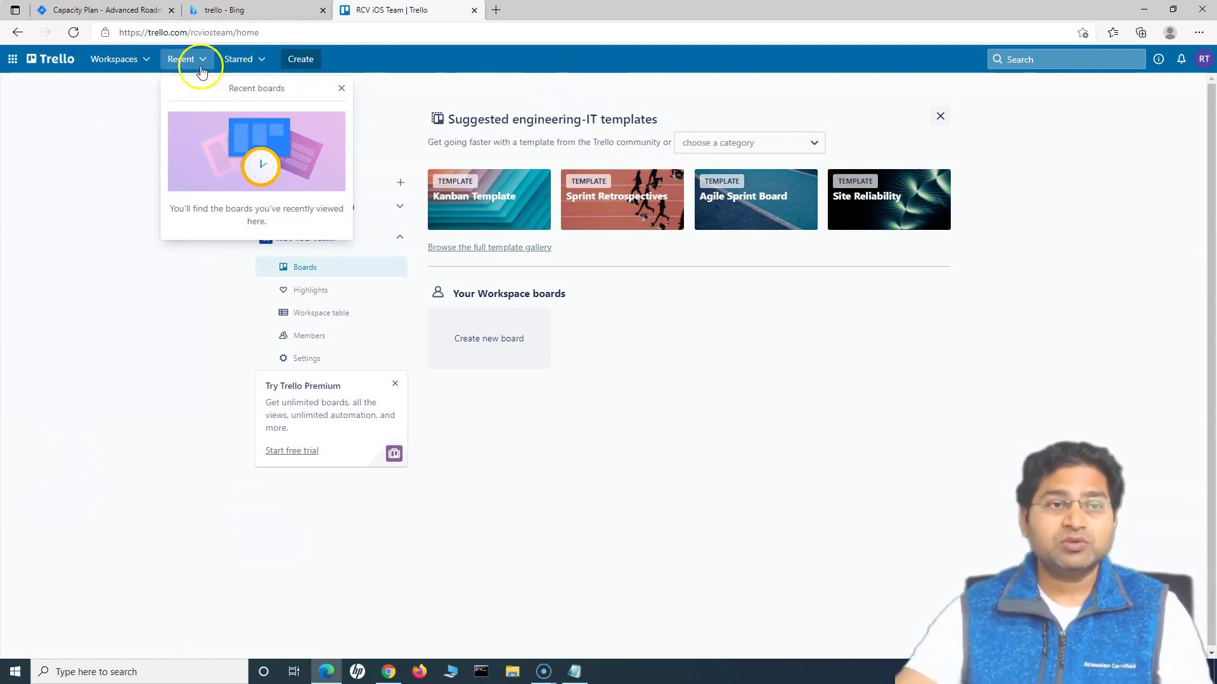
click(251, 59)
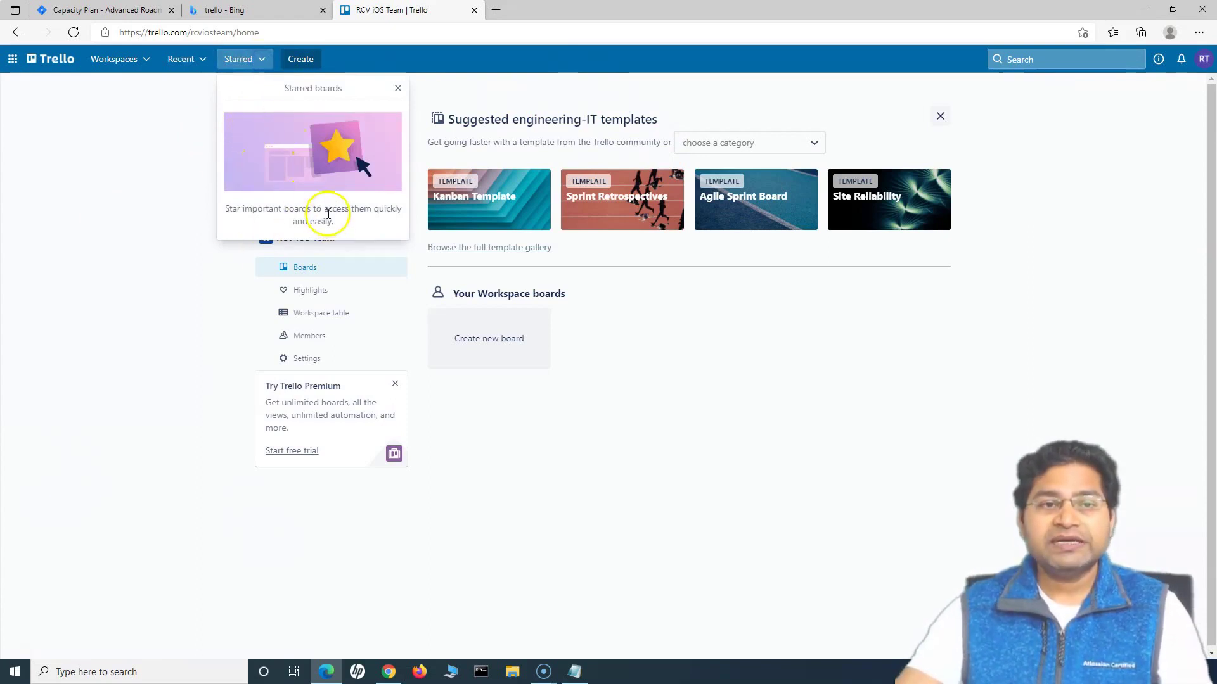
click(303, 59)
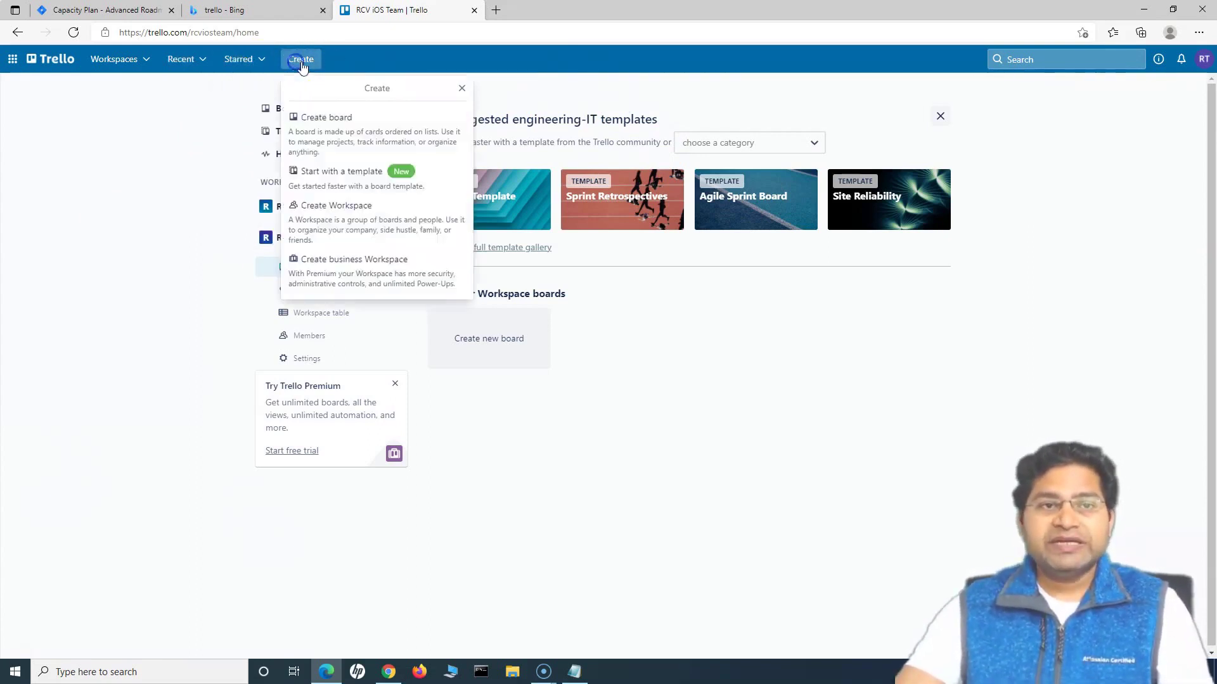
- Try the Search, Information and Notifications buttons, then show the account menu
click(355, 223)
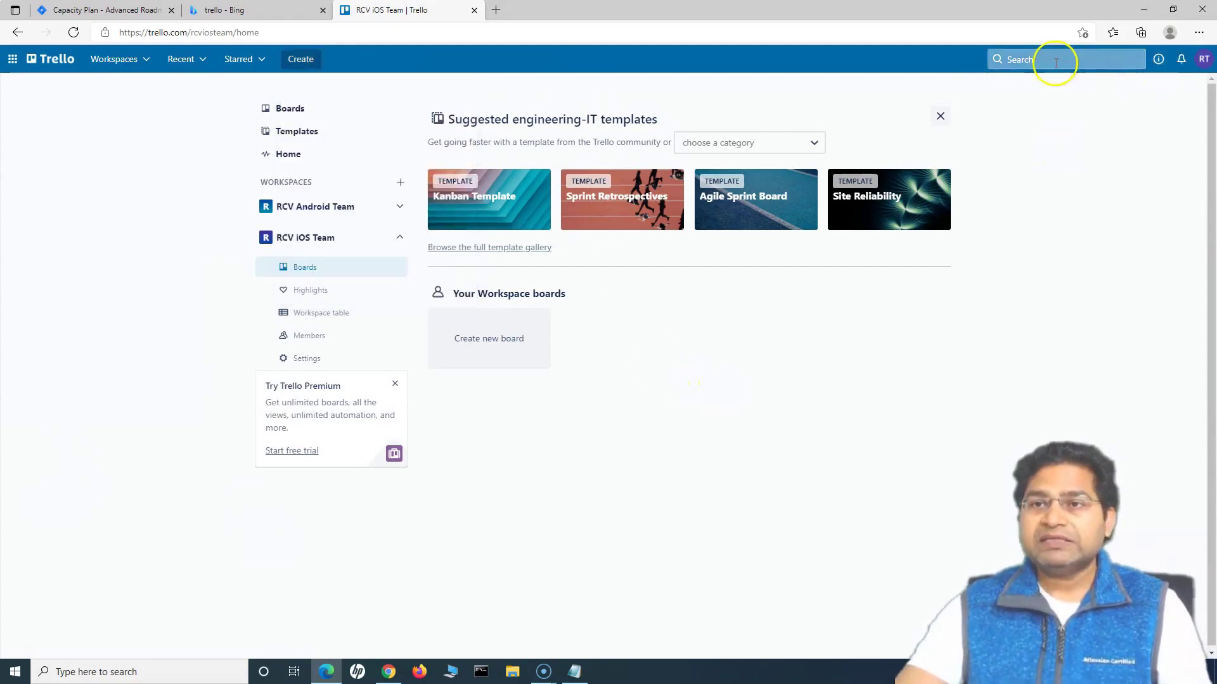
click(1053, 60)
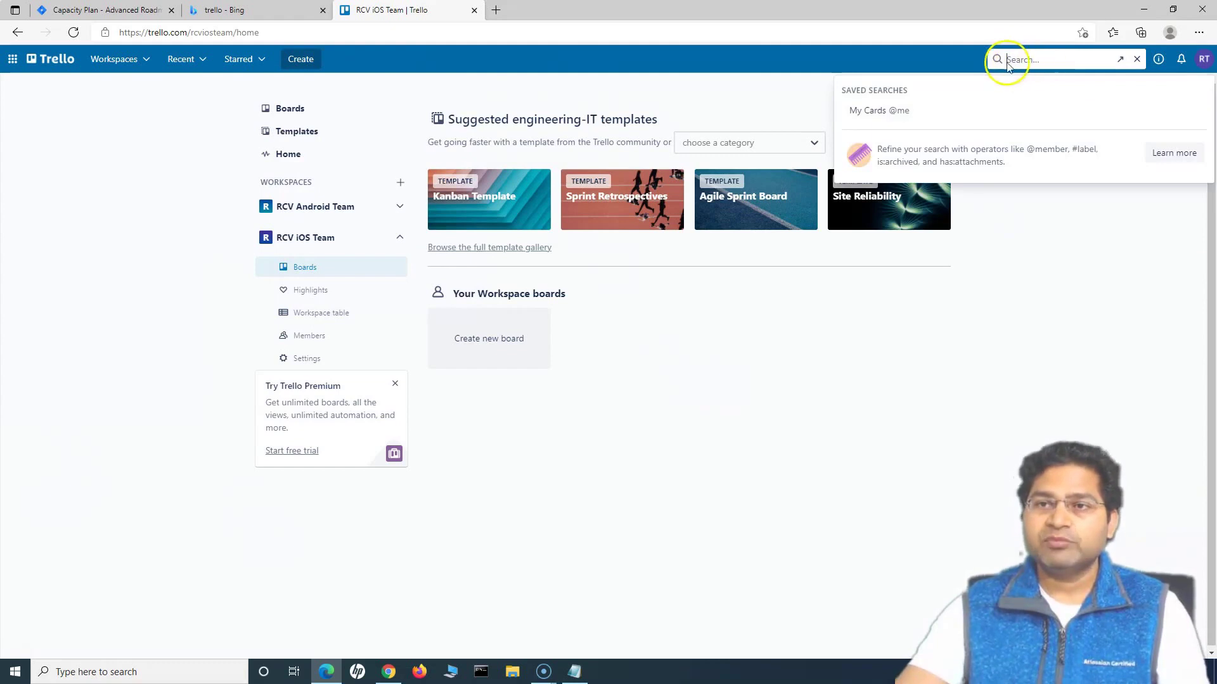
click(1158, 60)
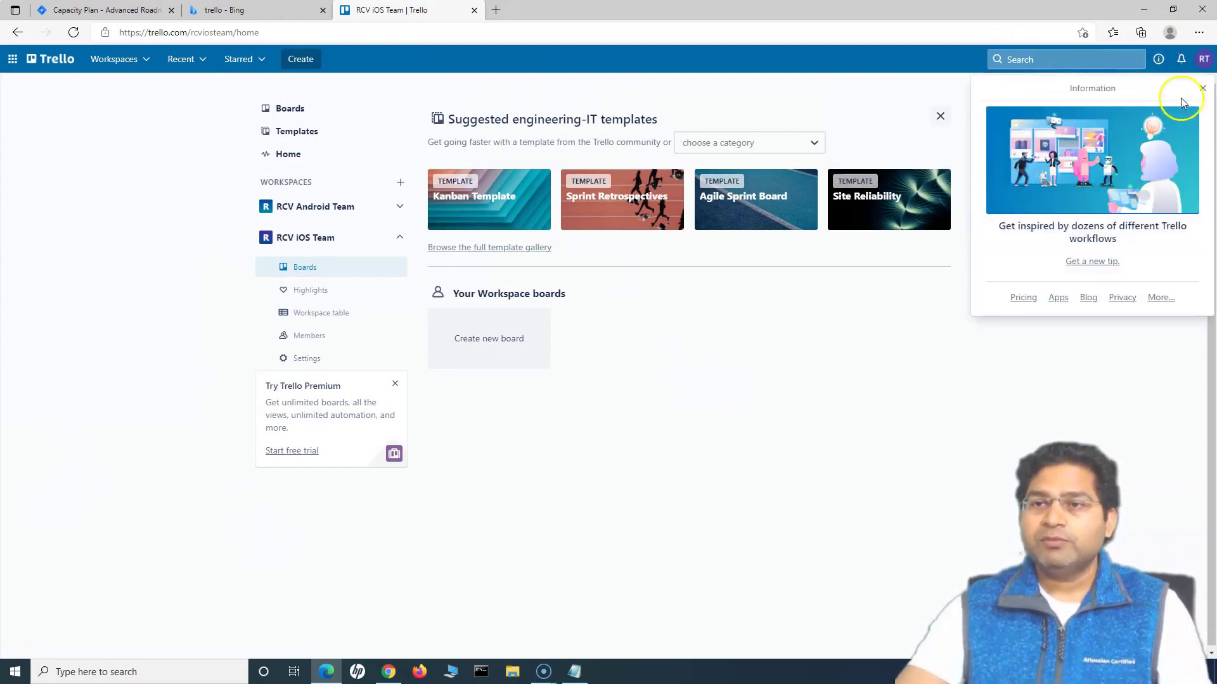
click(1181, 60)
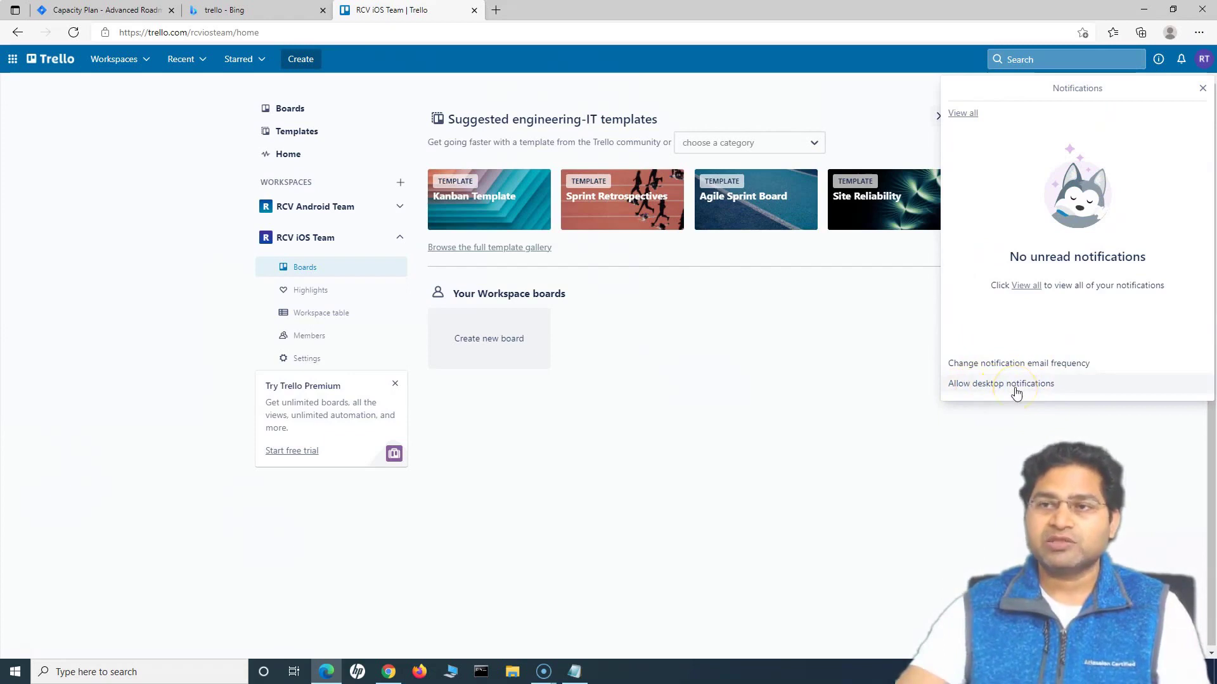
click(1206, 60)
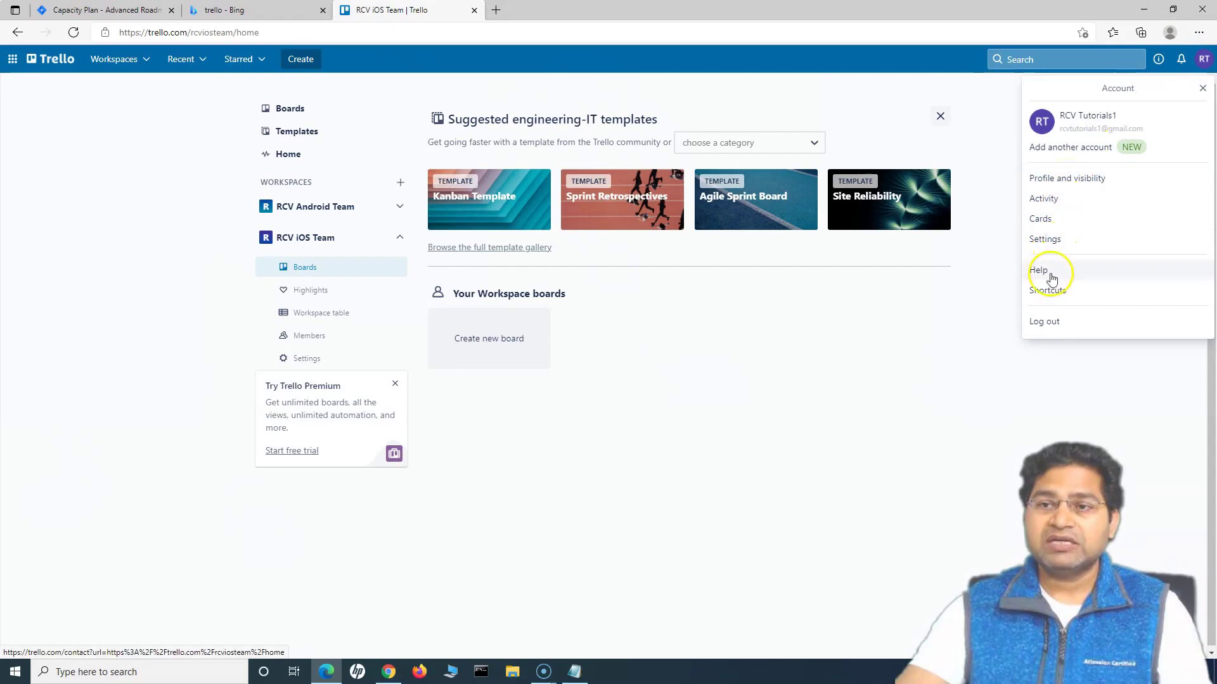
- View the Profile and visibility page, then the Activity and Cards tabs
click(1089, 182)
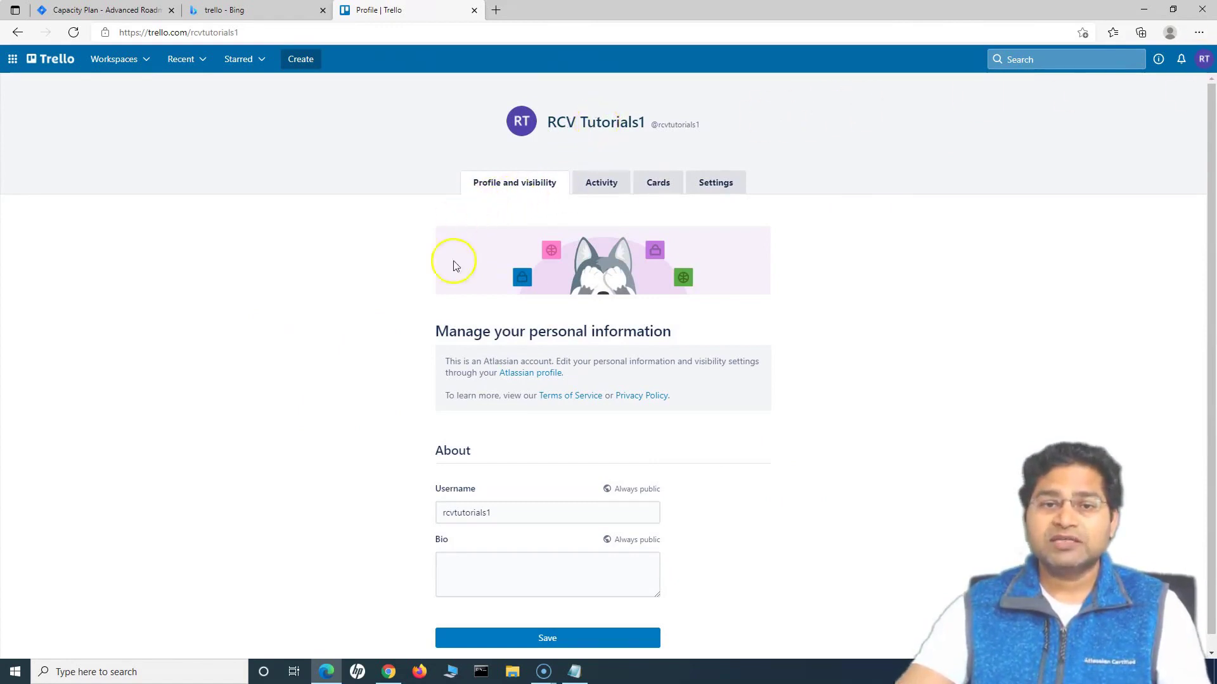
scroll(486, 462, down, 1)
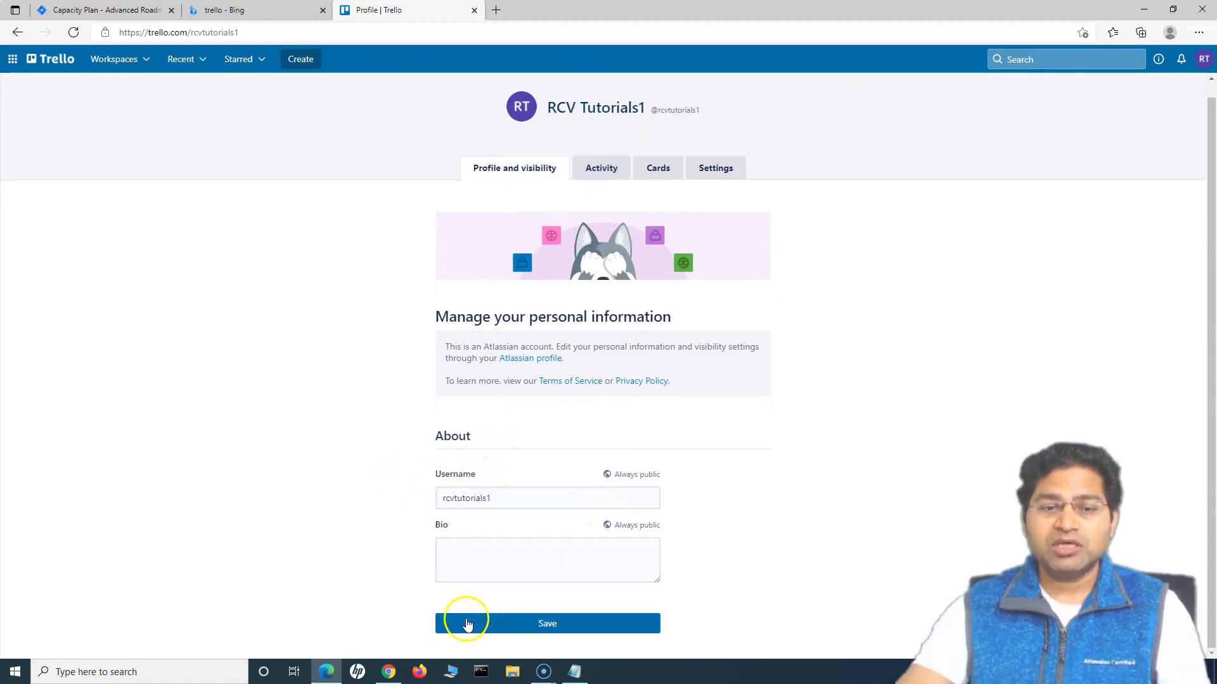
click(504, 570)
click(594, 165)
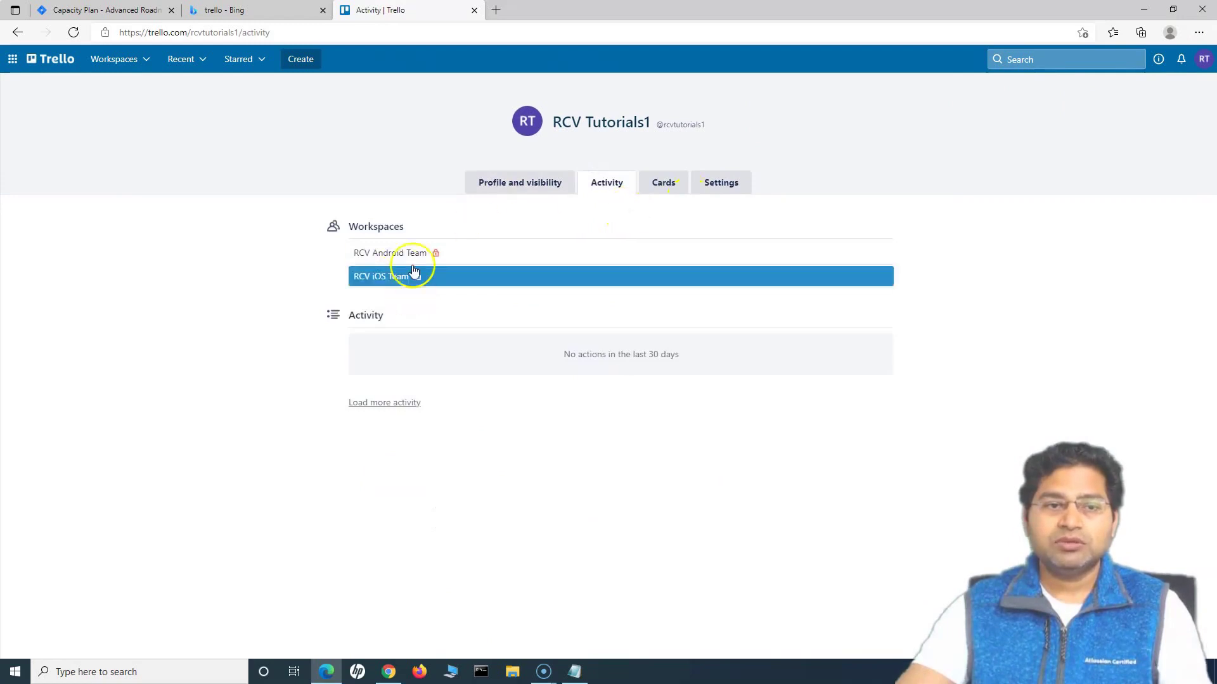
click(661, 189)
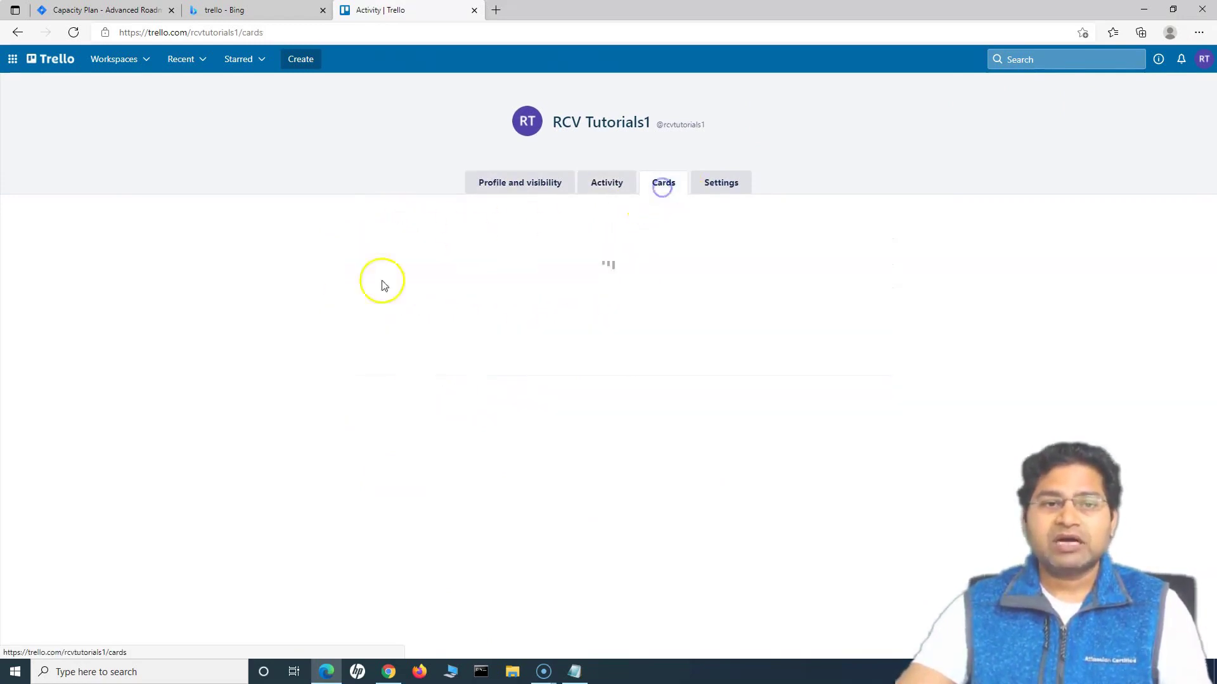
drag(477, 297, 744, 293)
- Scroll through the account Settings page, then show the account menu again
click(722, 177)
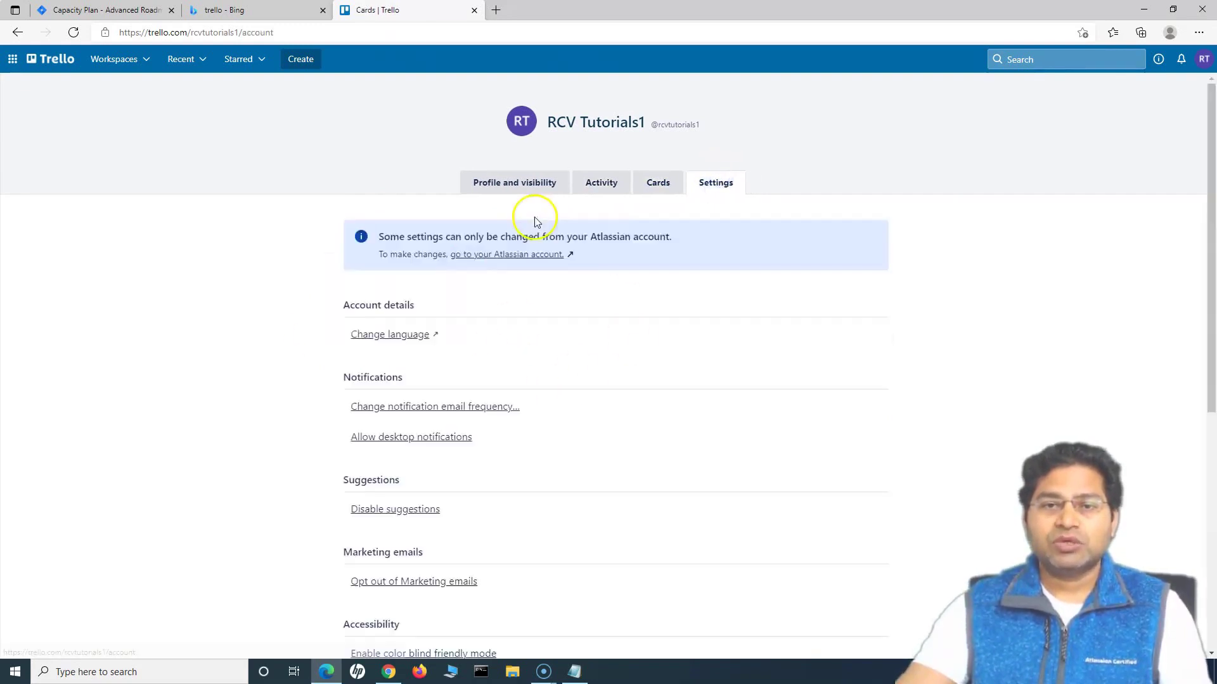
scroll(288, 387, down, 3)
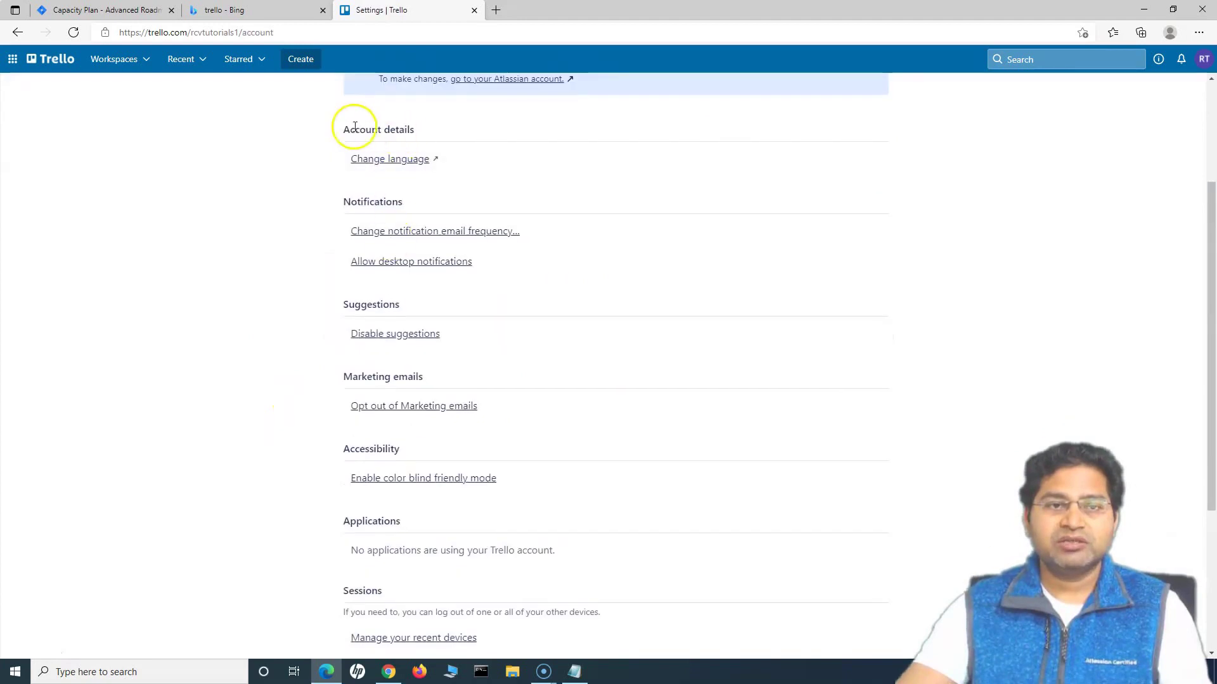
scroll(482, 241, up, 2)
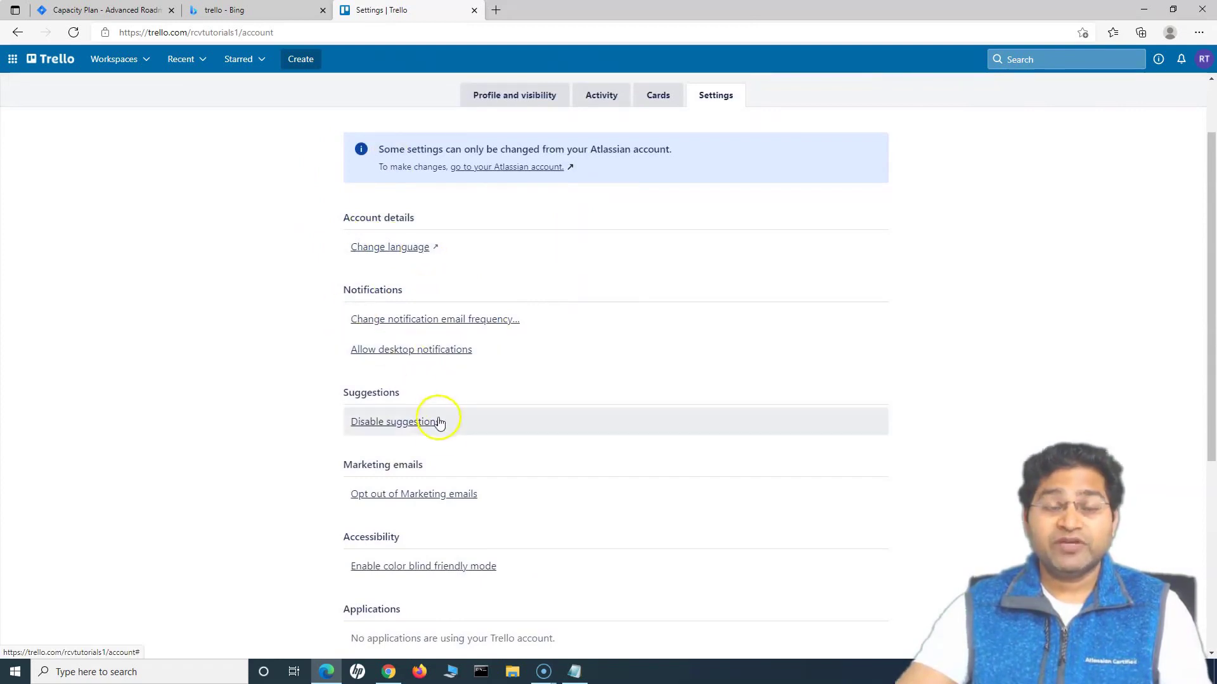
scroll(412, 380, down, 2)
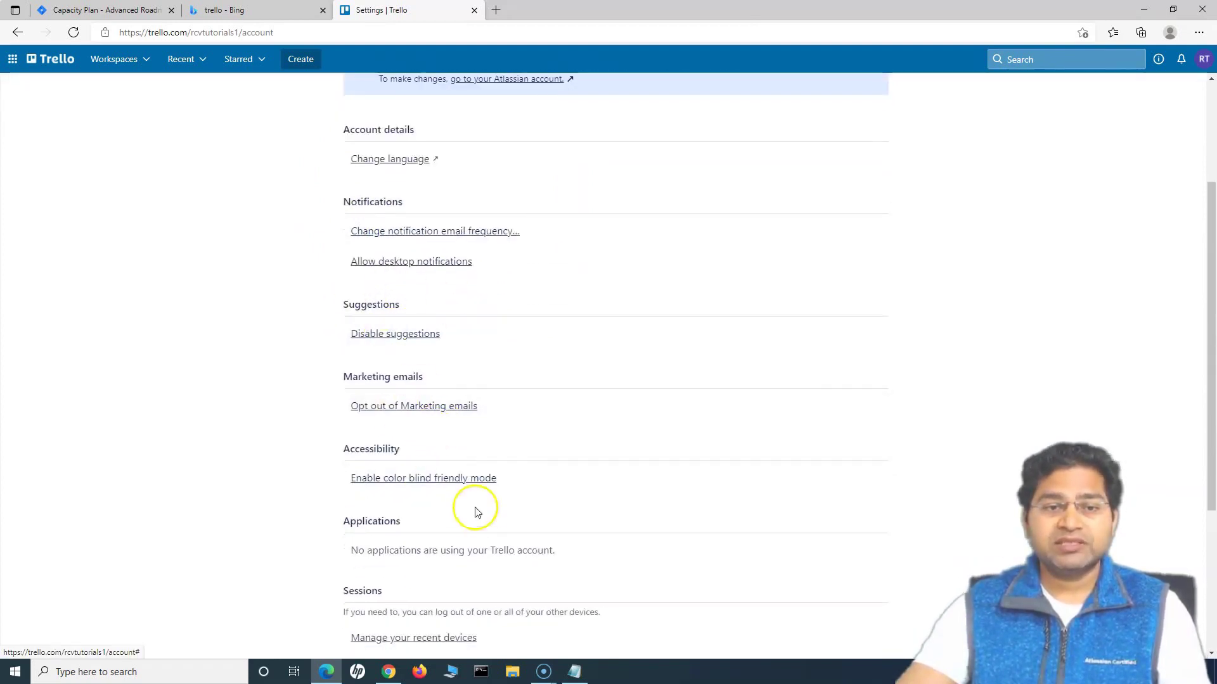
scroll(444, 355, down, 5)
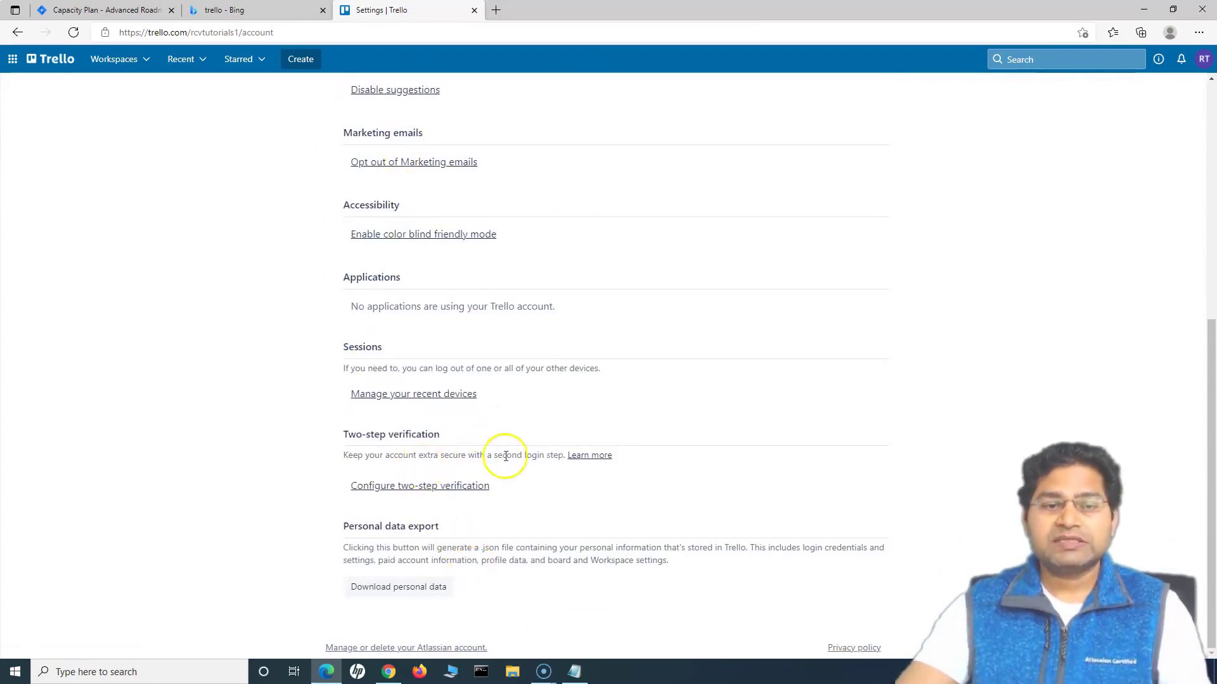
scroll(505, 456, up, 6)
scroll(470, 508, down, 6)
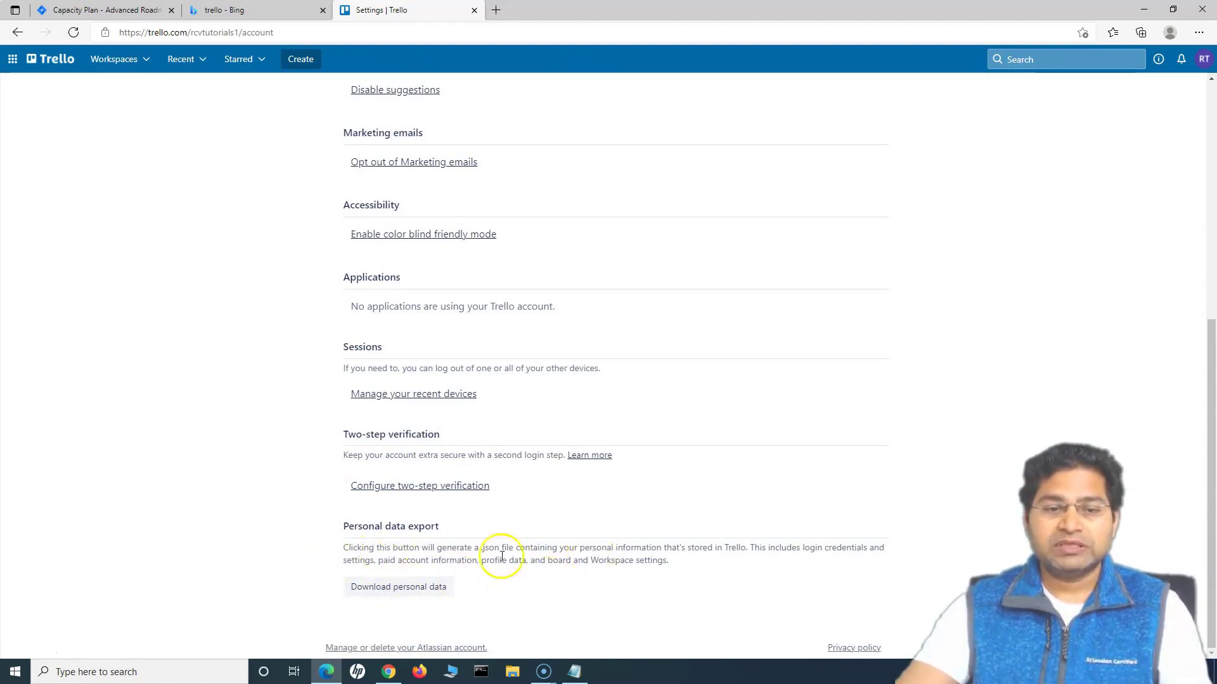
scroll(824, 317, up, 15)
click(1204, 58)
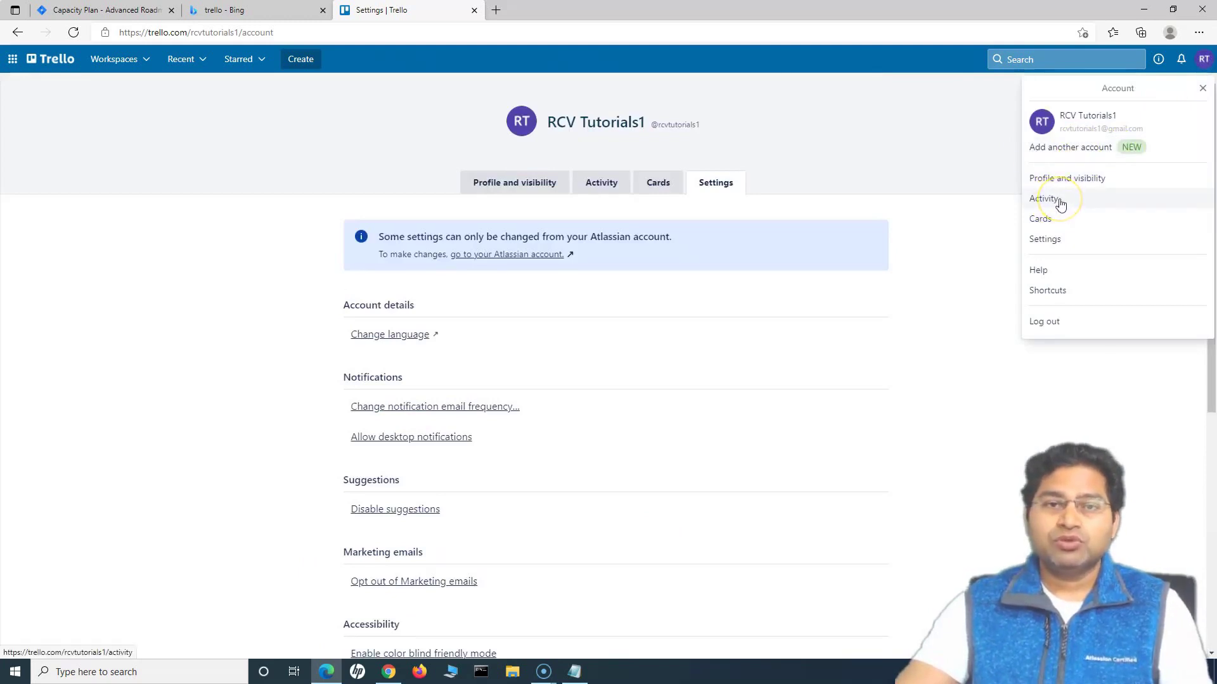
- Read the Keyboard shortcuts page, from navigate cards down to undo action and back
click(1058, 290)
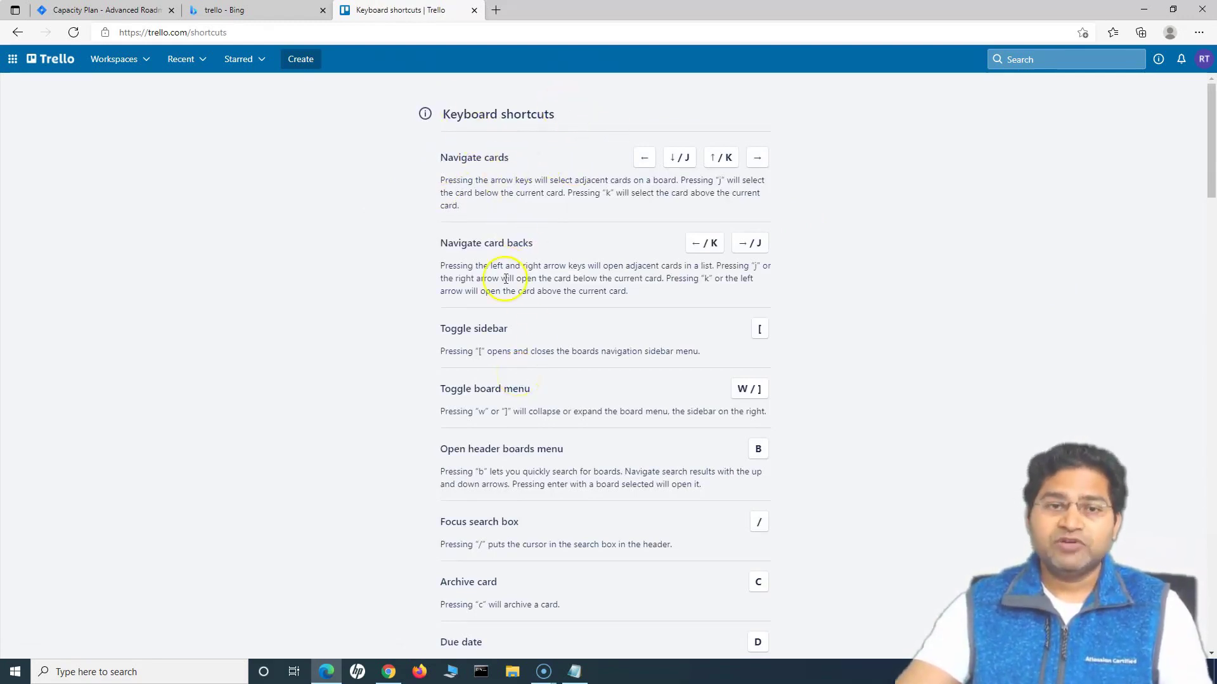
drag(448, 243, 665, 282)
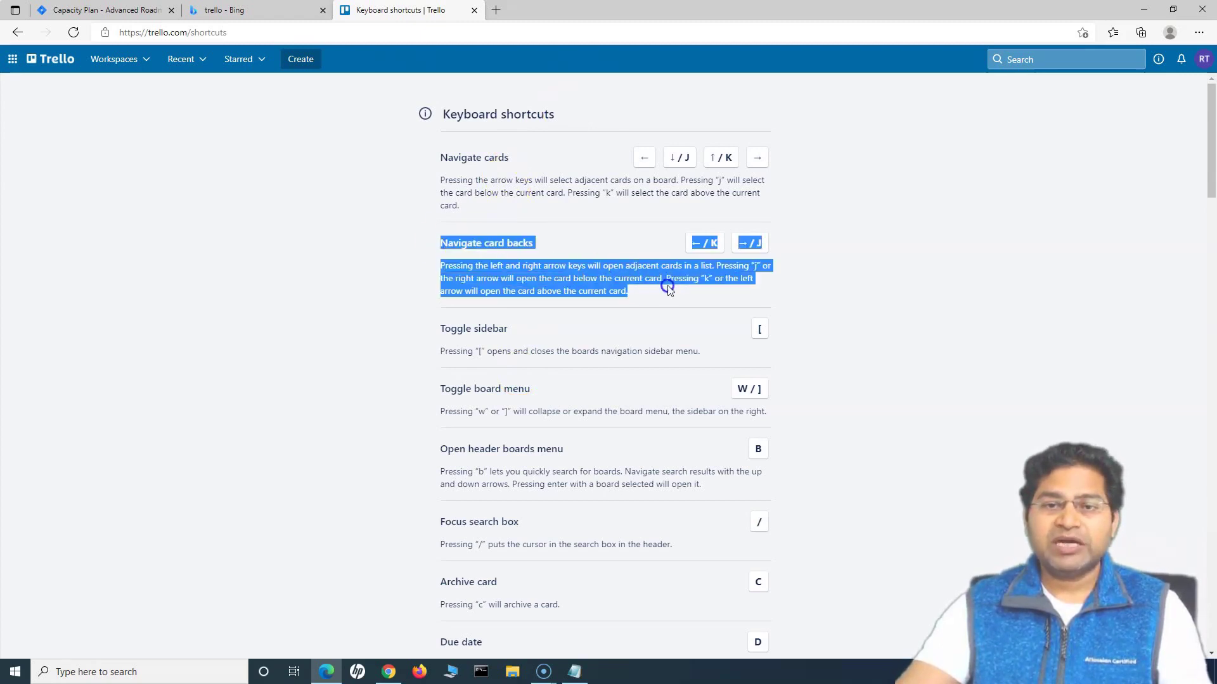
click(665, 283)
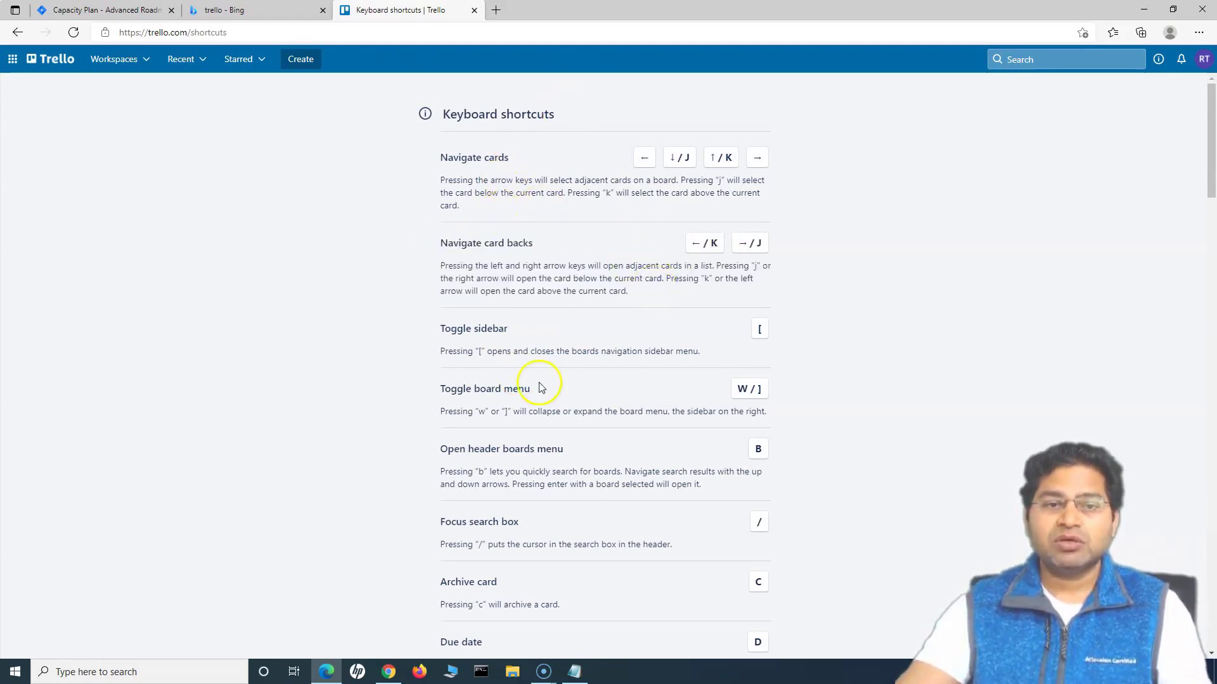
scroll(541, 388, down, 10)
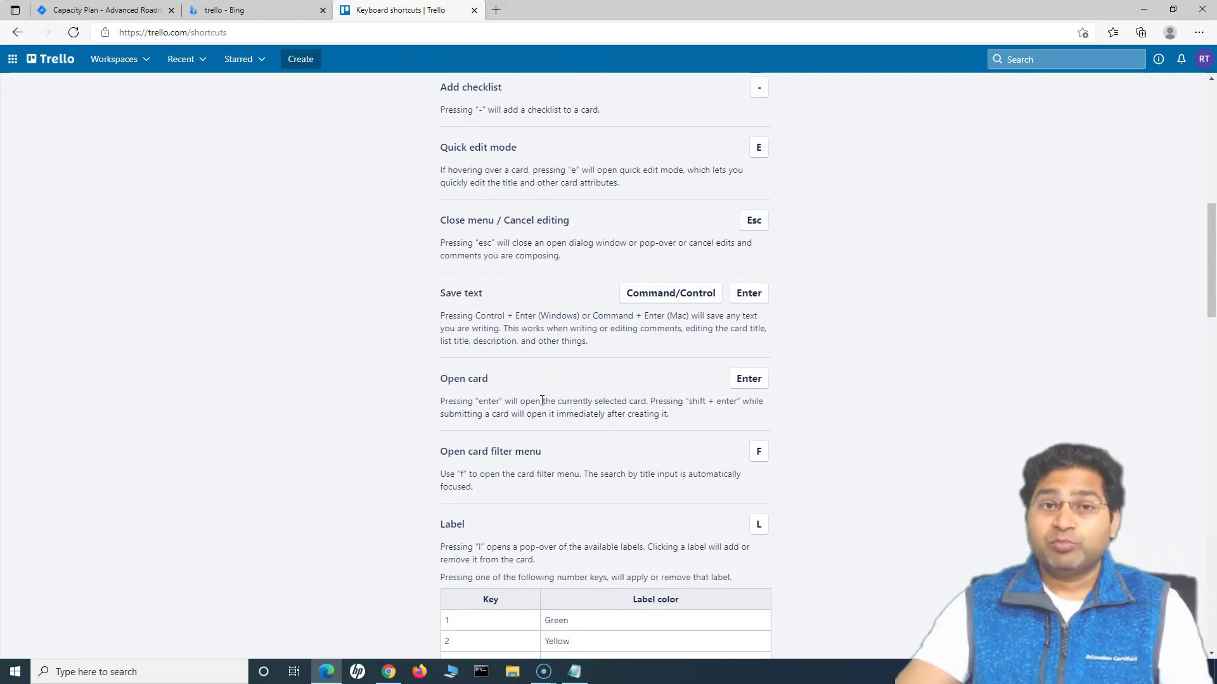
scroll(540, 342, down, 20)
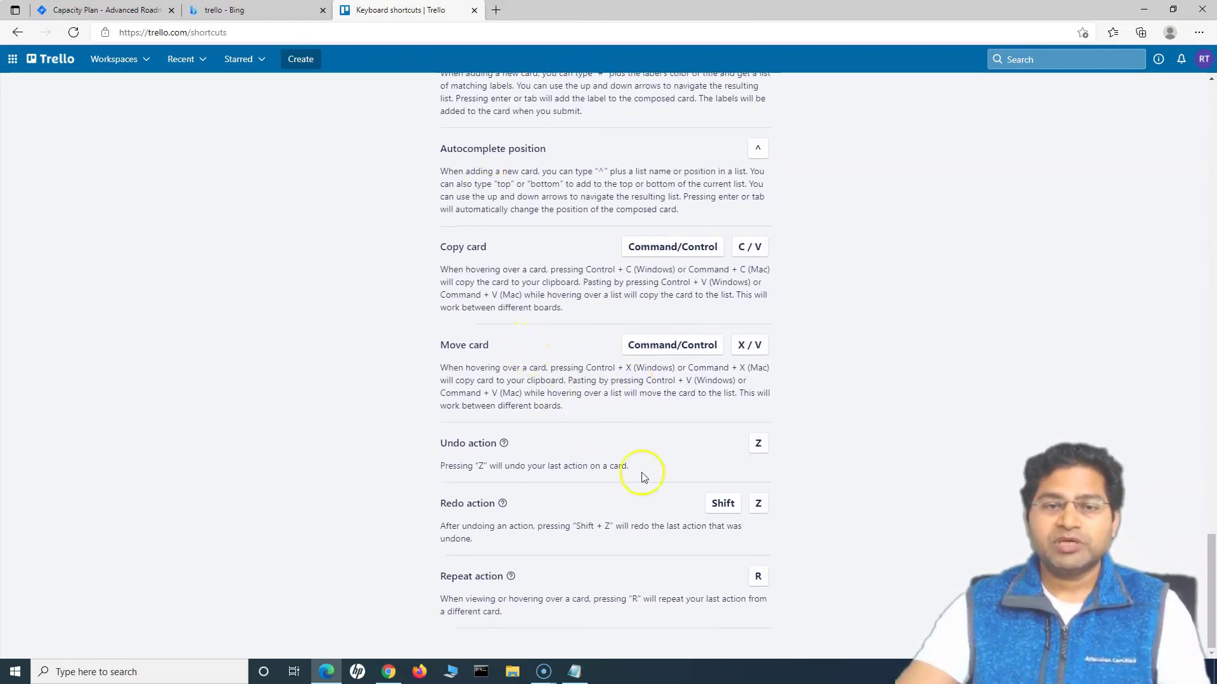
scroll(619, 448, up, 15)
scroll(579, 372, up, 16)
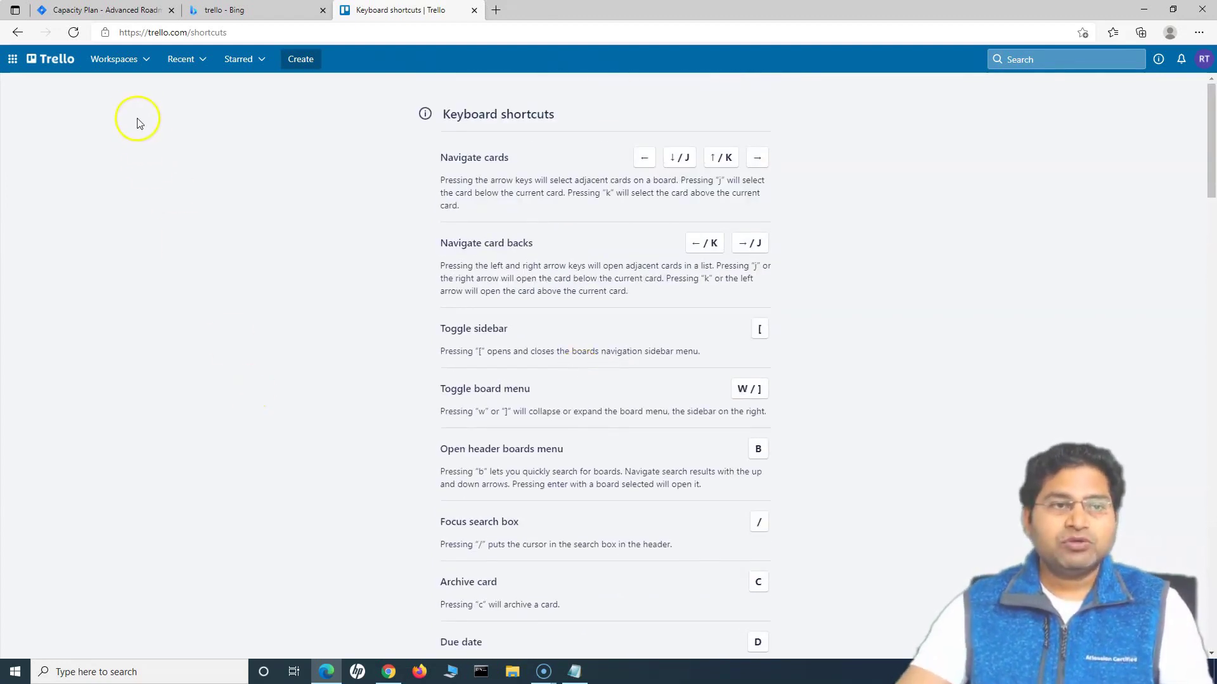
- From the Trello home page, go to RCV iOS Team and edit its workspace details
click(56, 60)
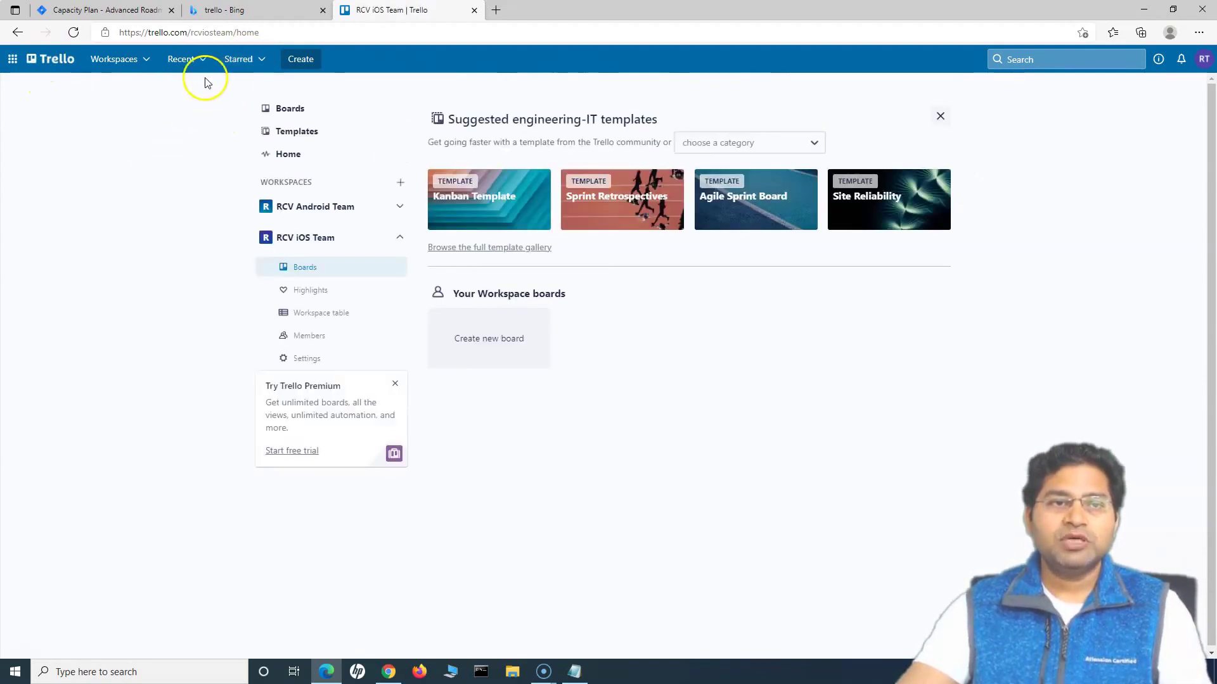
click(148, 60)
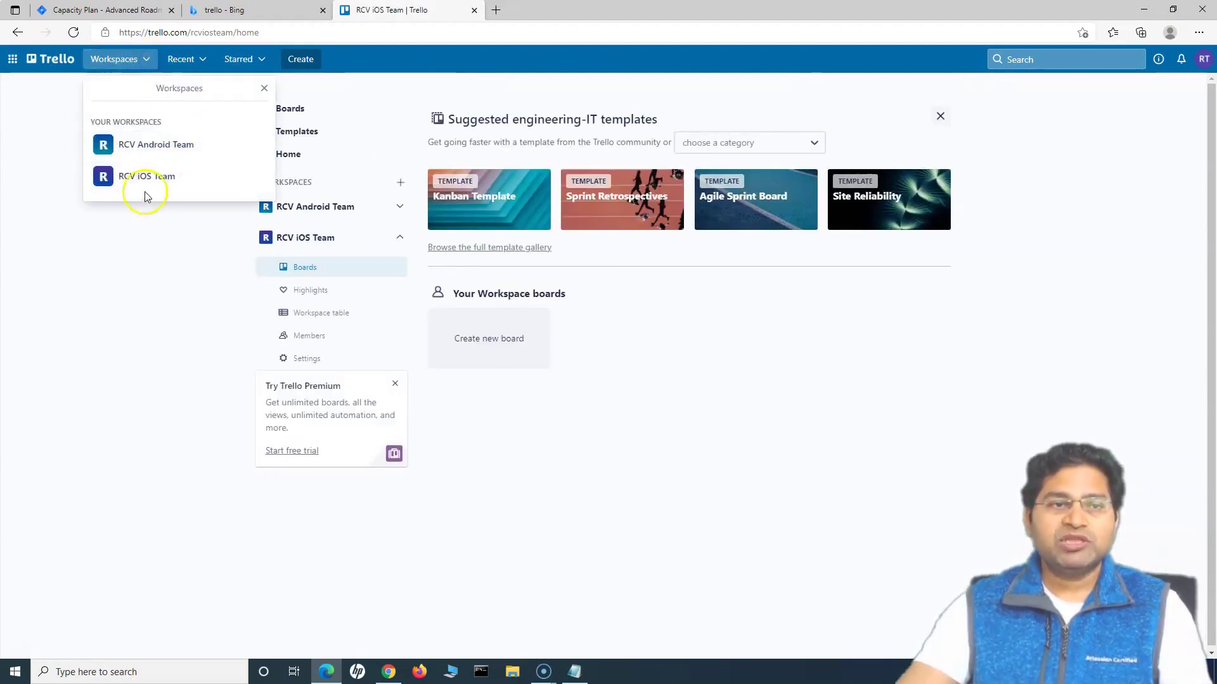
double_click(203, 33)
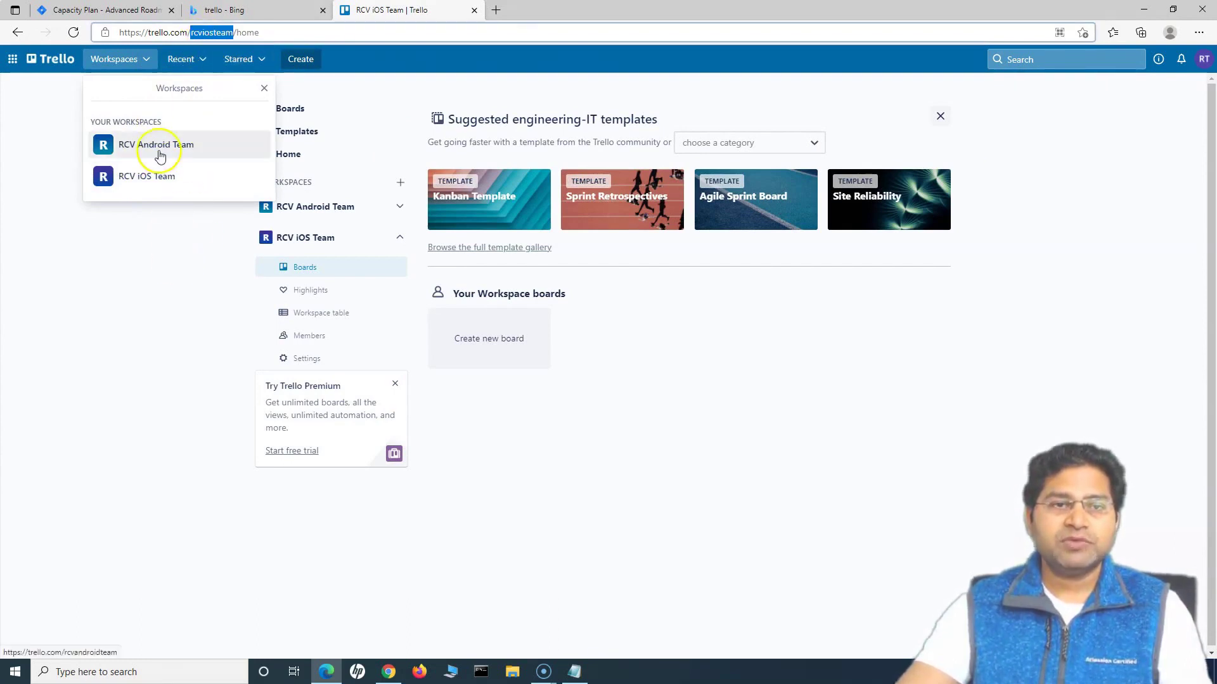
click(153, 176)
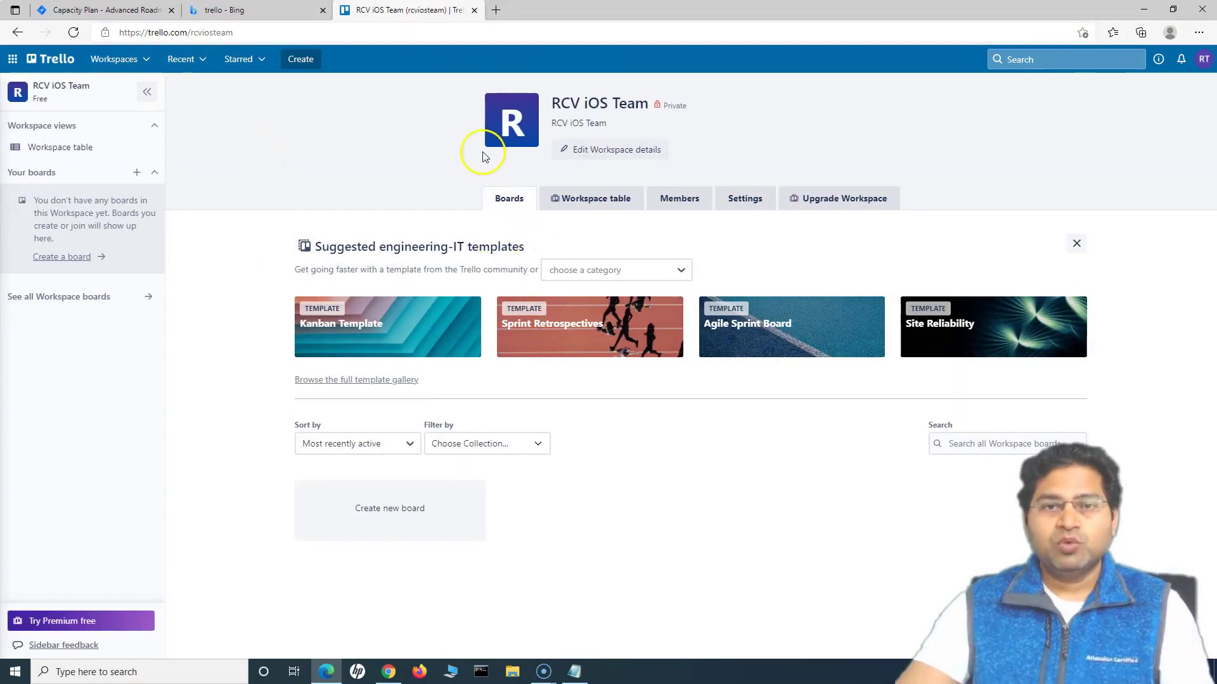
click(606, 155)
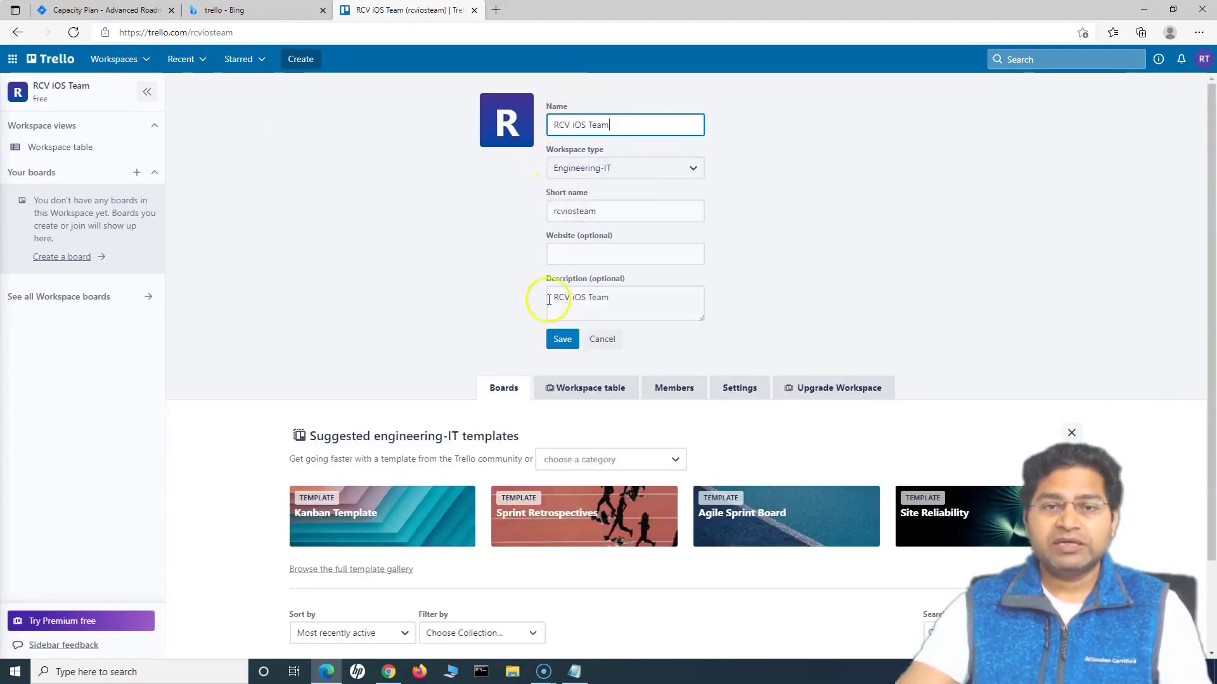
click(553, 254)
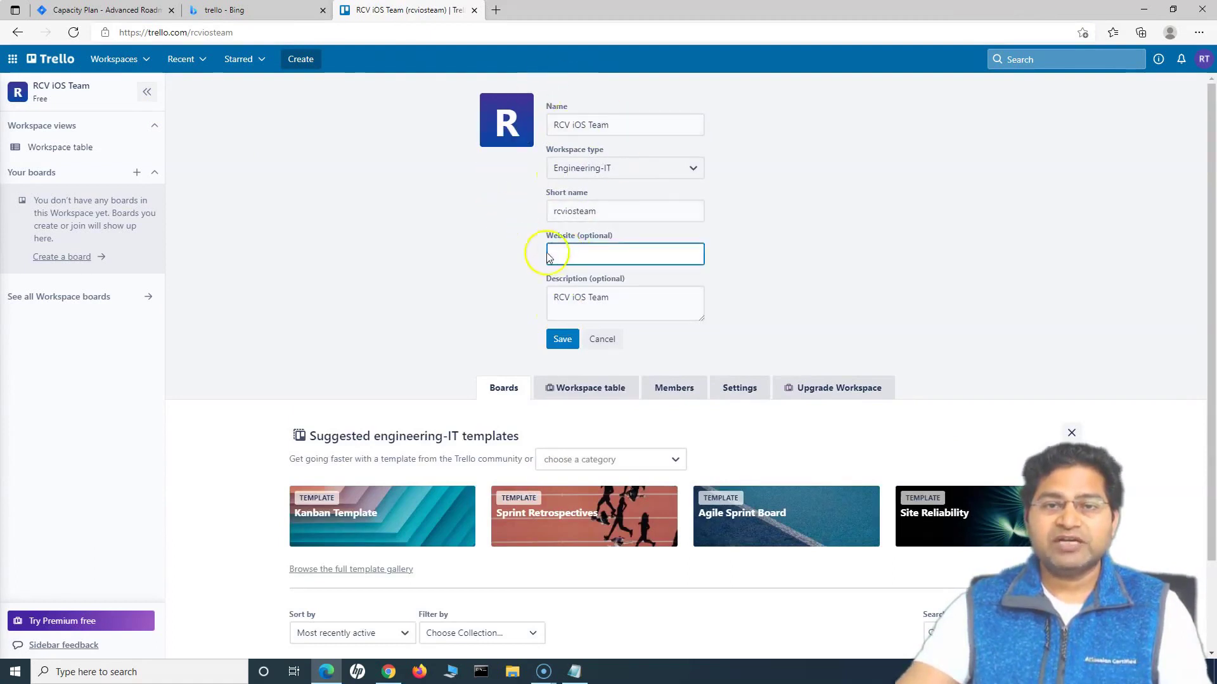
text(www)
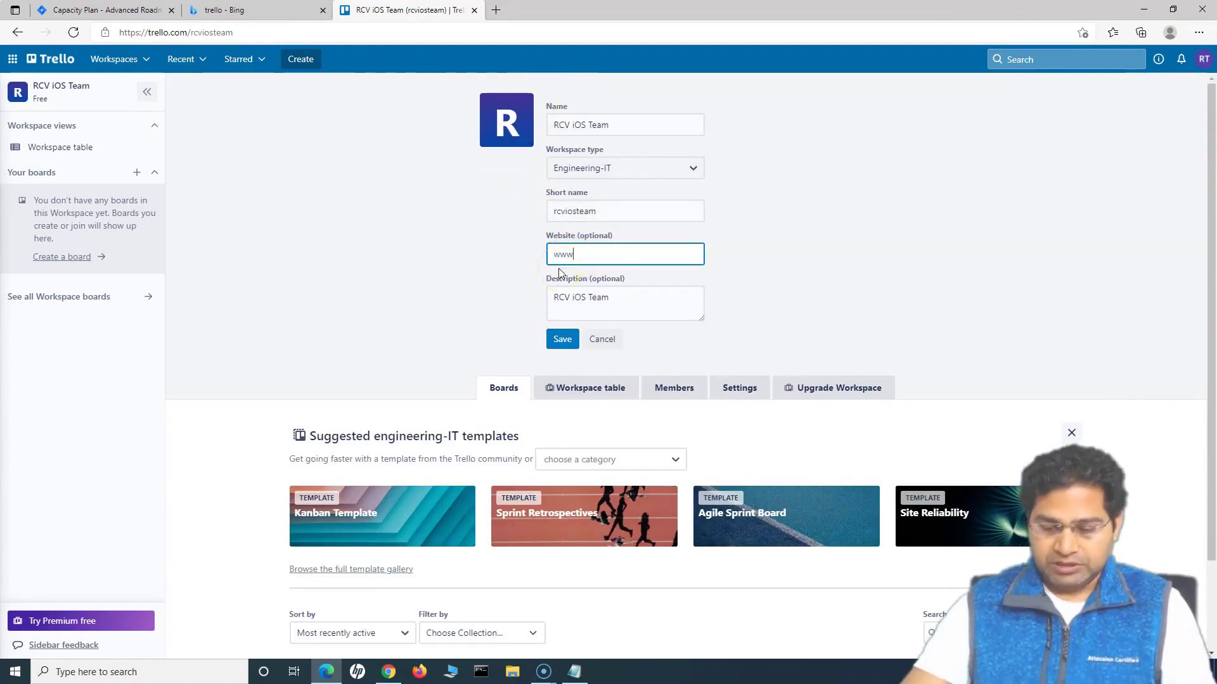
text(.rcv)
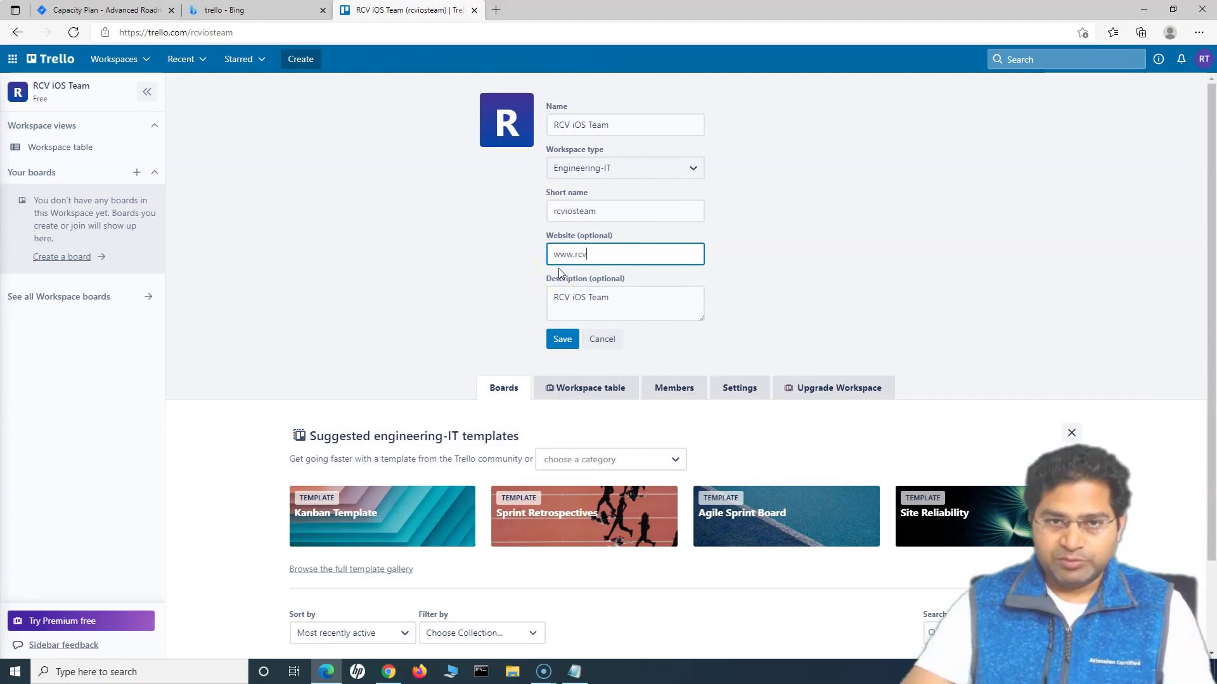
text(academy.com)
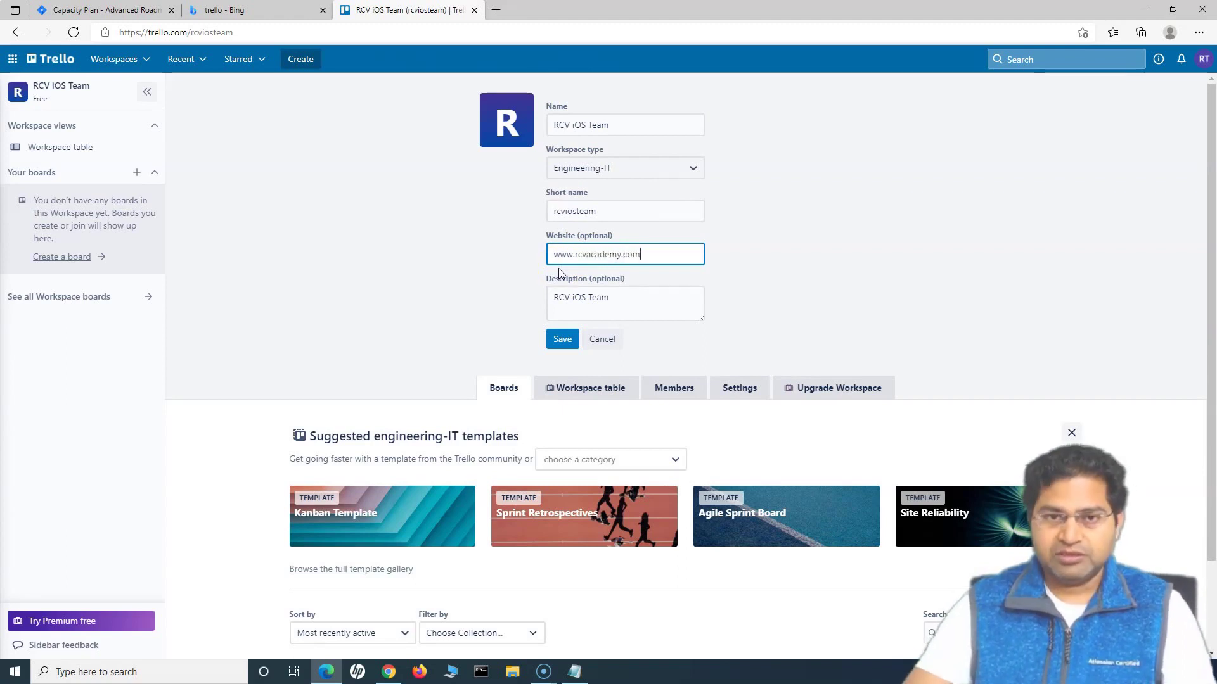
click(852, 217)
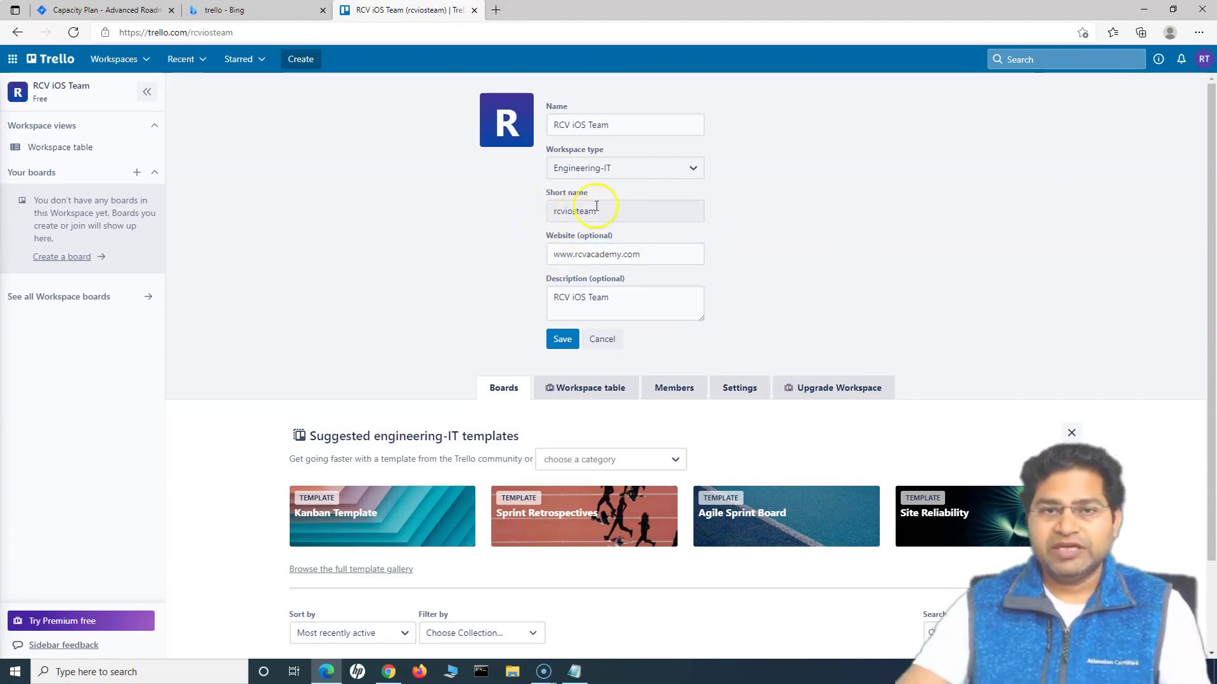
click(562, 341)
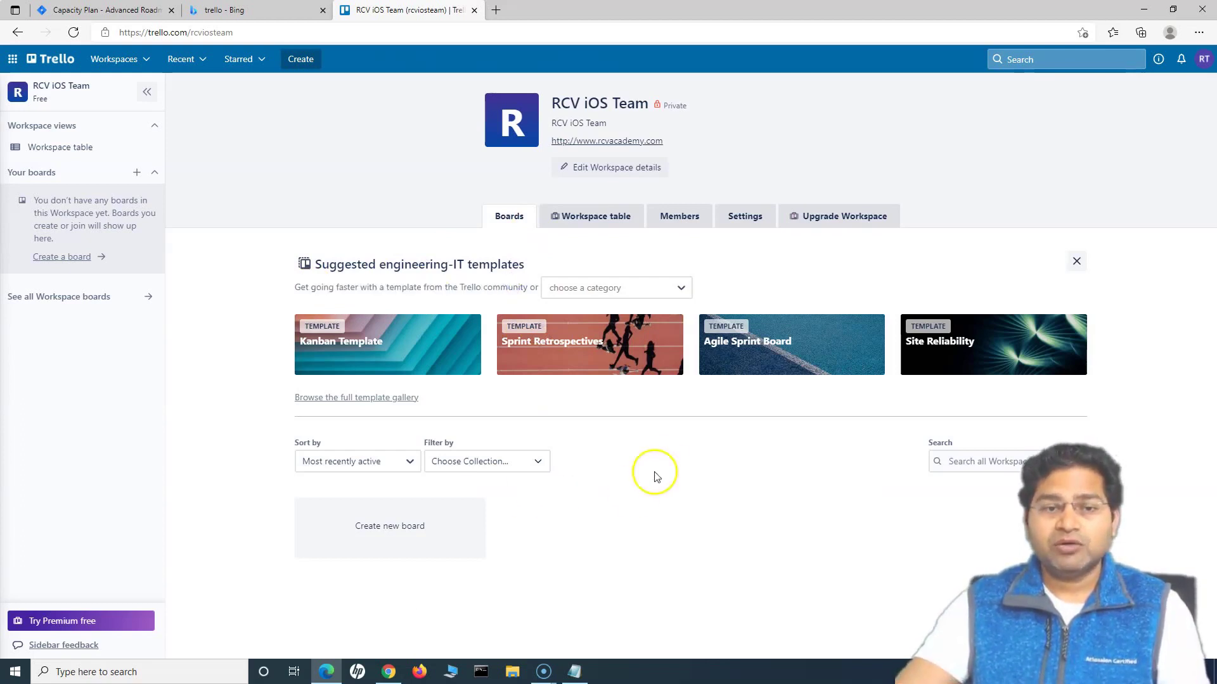
- Keep Engineering-IT as the template category, view the workspace table, then go to Members
click(615, 292)
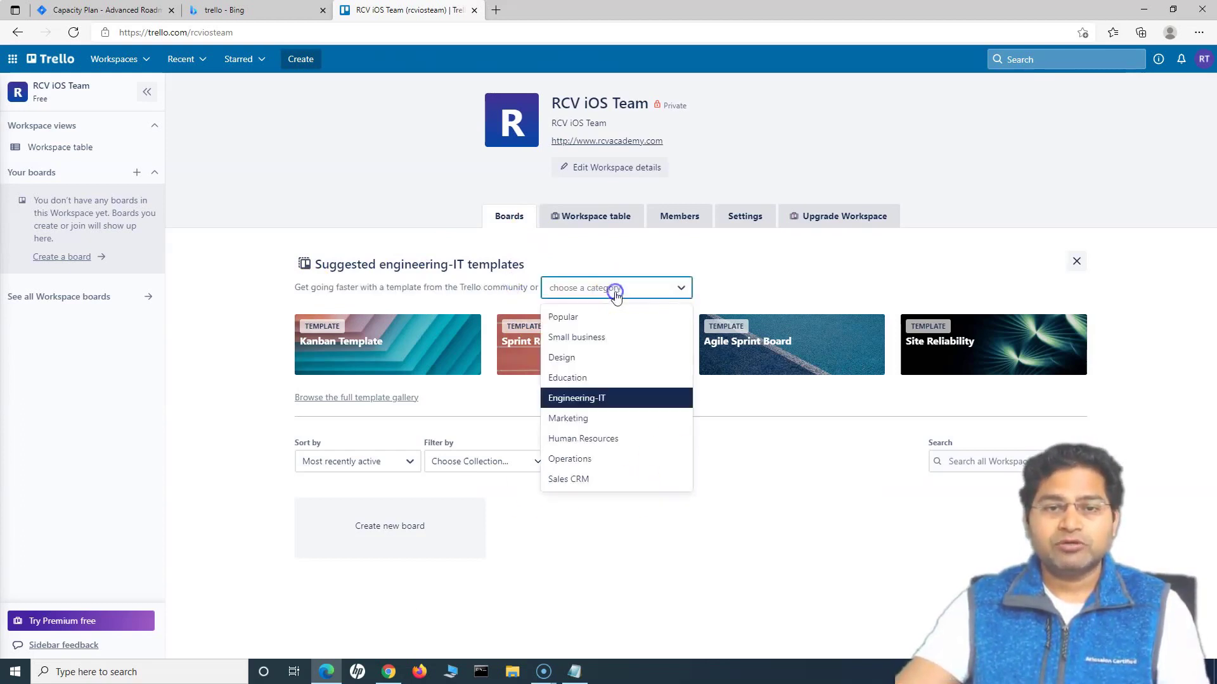
click(609, 399)
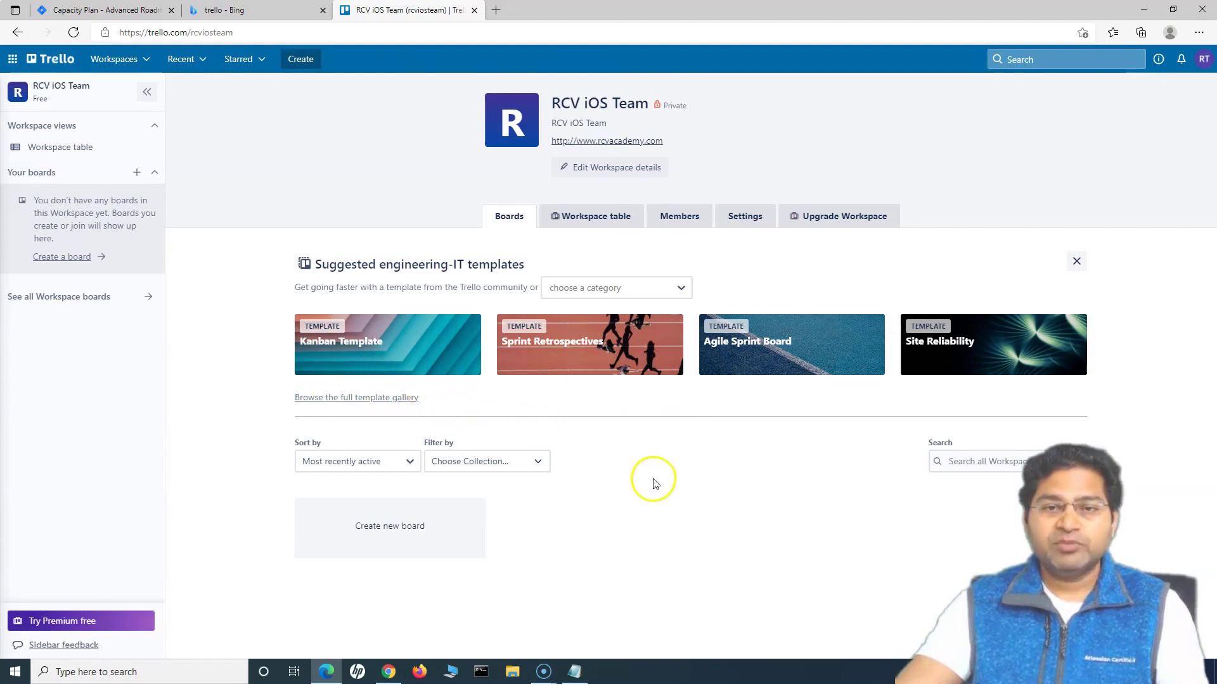
click(612, 221)
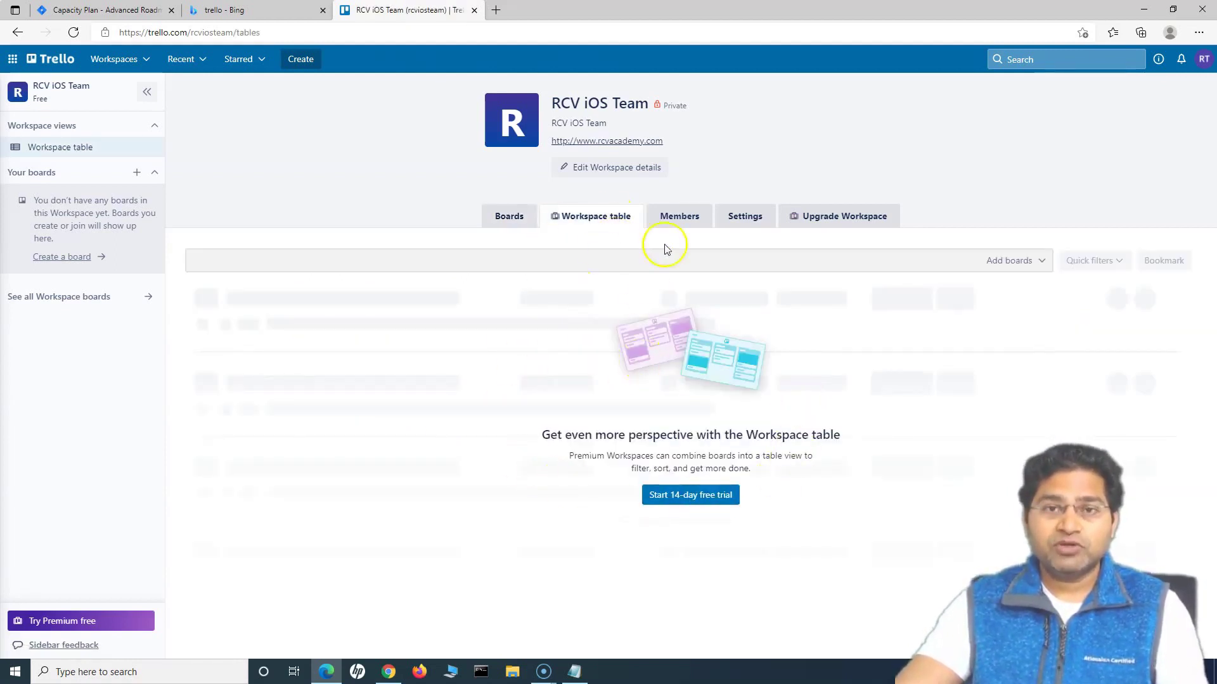
click(678, 218)
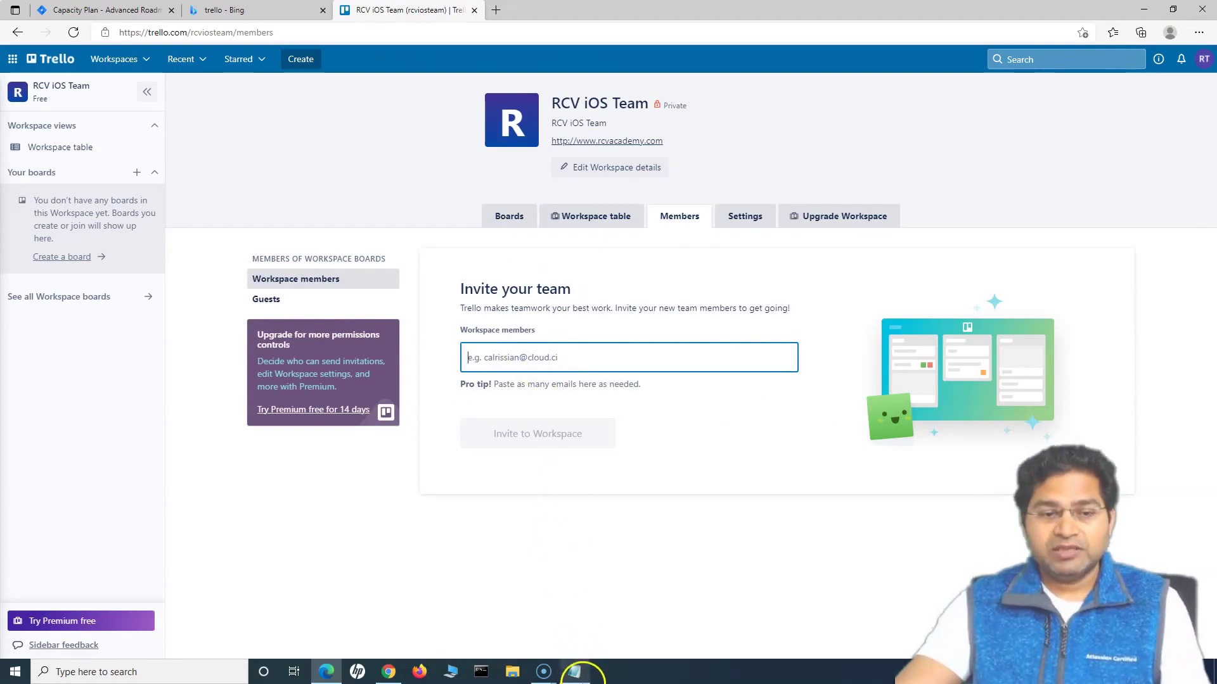
- Paste the five invitee e-mail addresses into the invite form and send the invitations
click(574, 671)
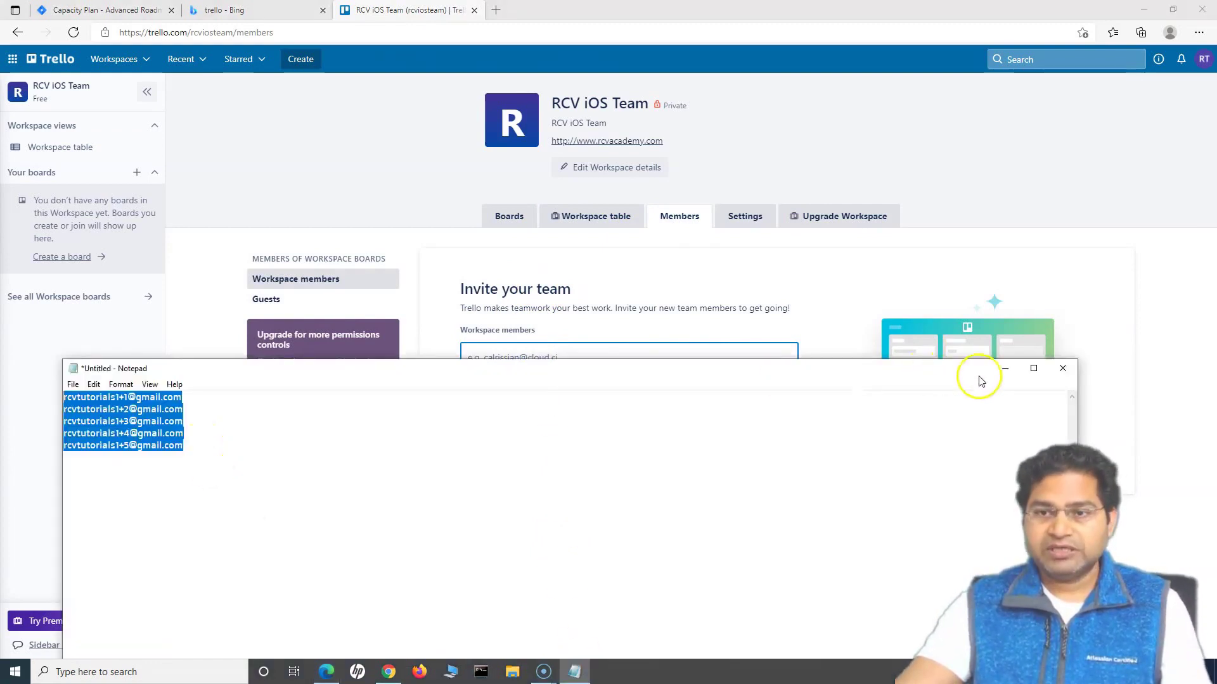
click(1004, 368)
key(ctrl+v)
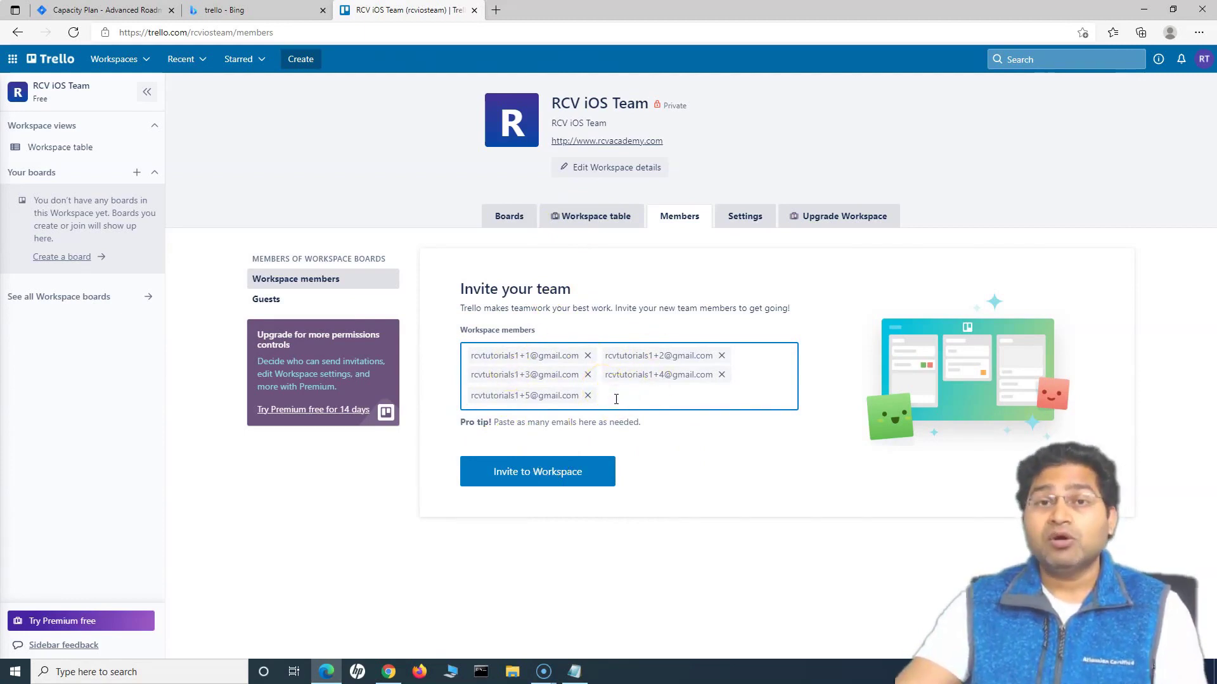
drag(551, 103, 636, 101)
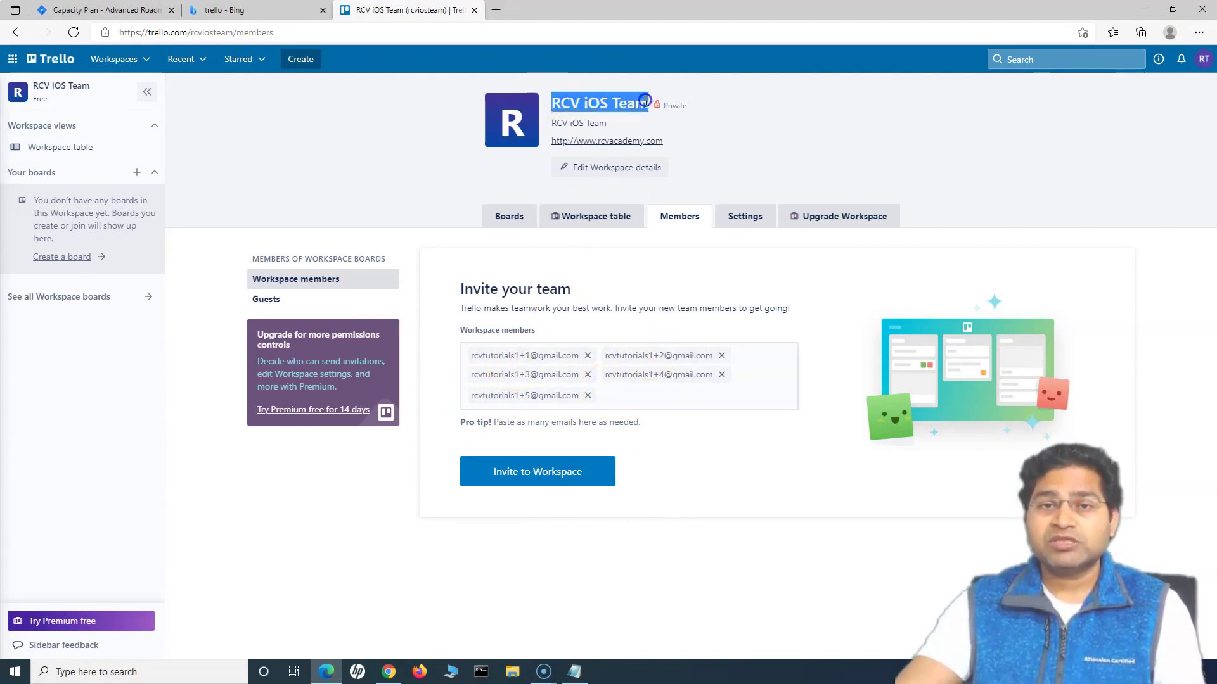
click(528, 475)
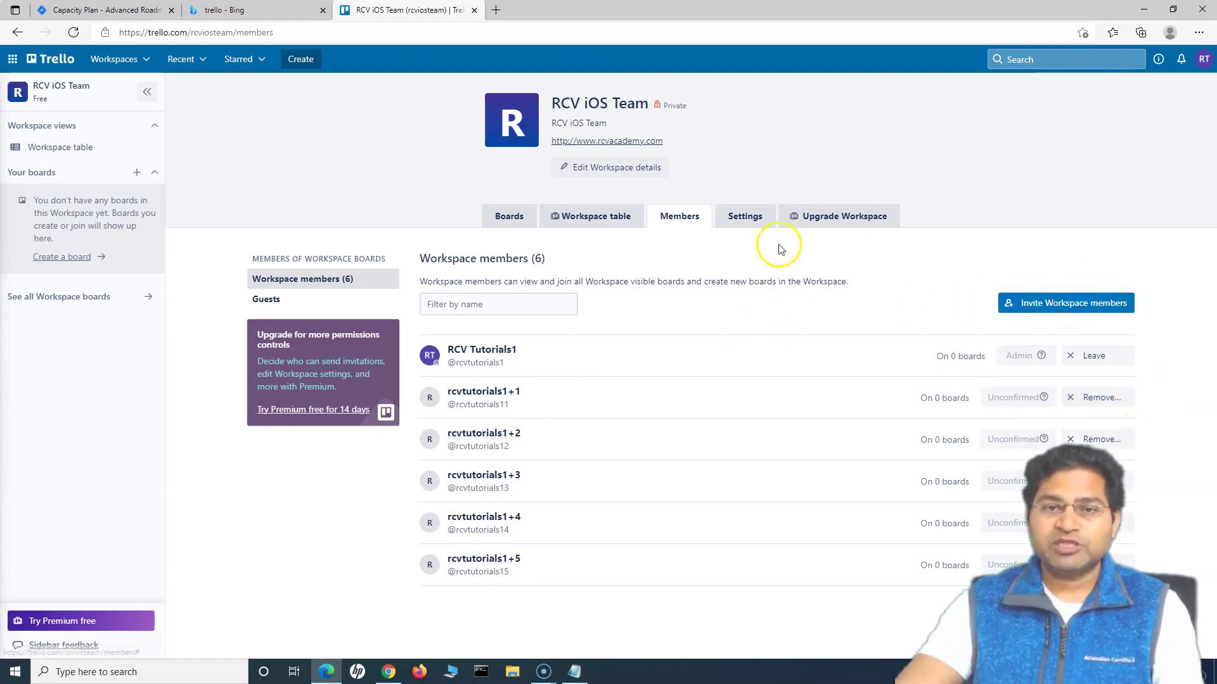
drag(482, 262, 638, 282)
- Open the RCV iOS Team workspace Settings page
click(496, 258)
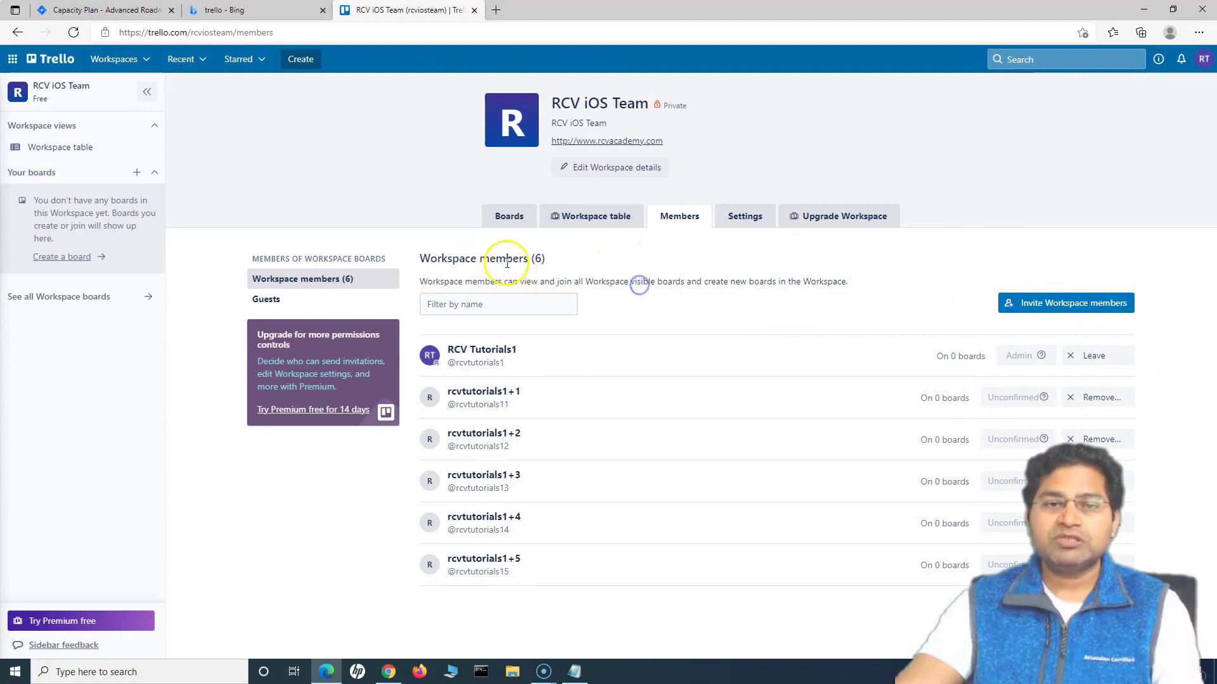
drag(416, 258, 576, 260)
click(576, 260)
click(745, 216)
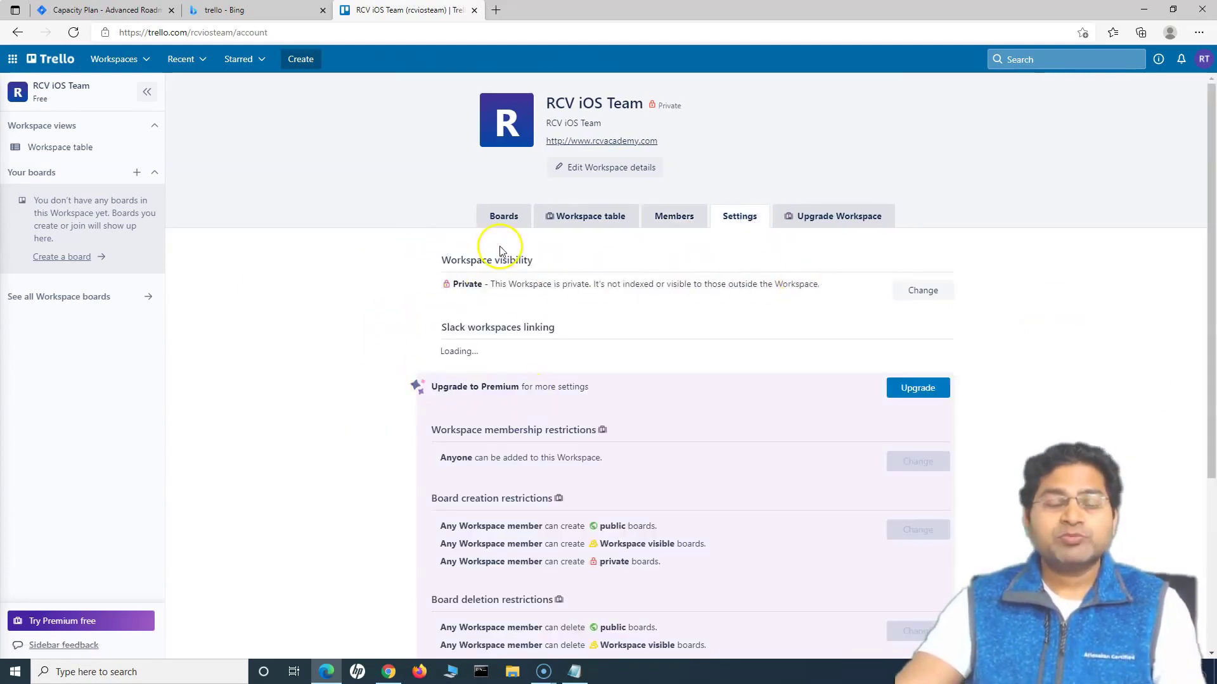
click(558, 279)
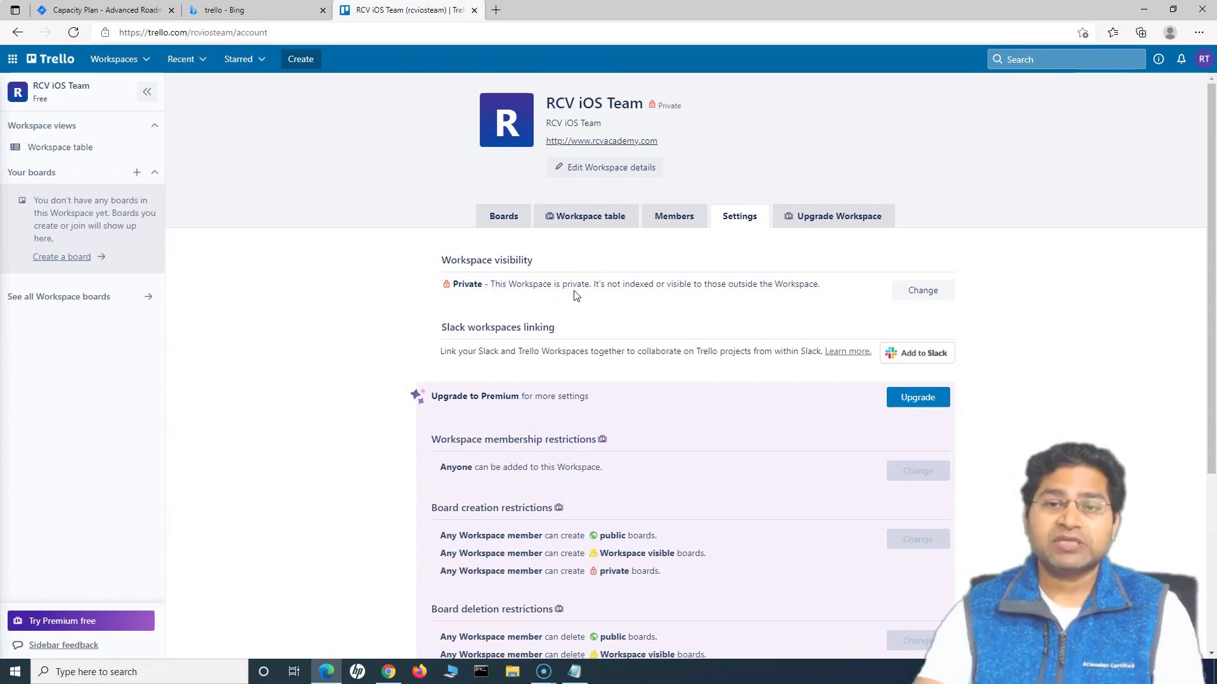
- Check the Members list, then return to Settings and open the Workspace visibility options
click(683, 216)
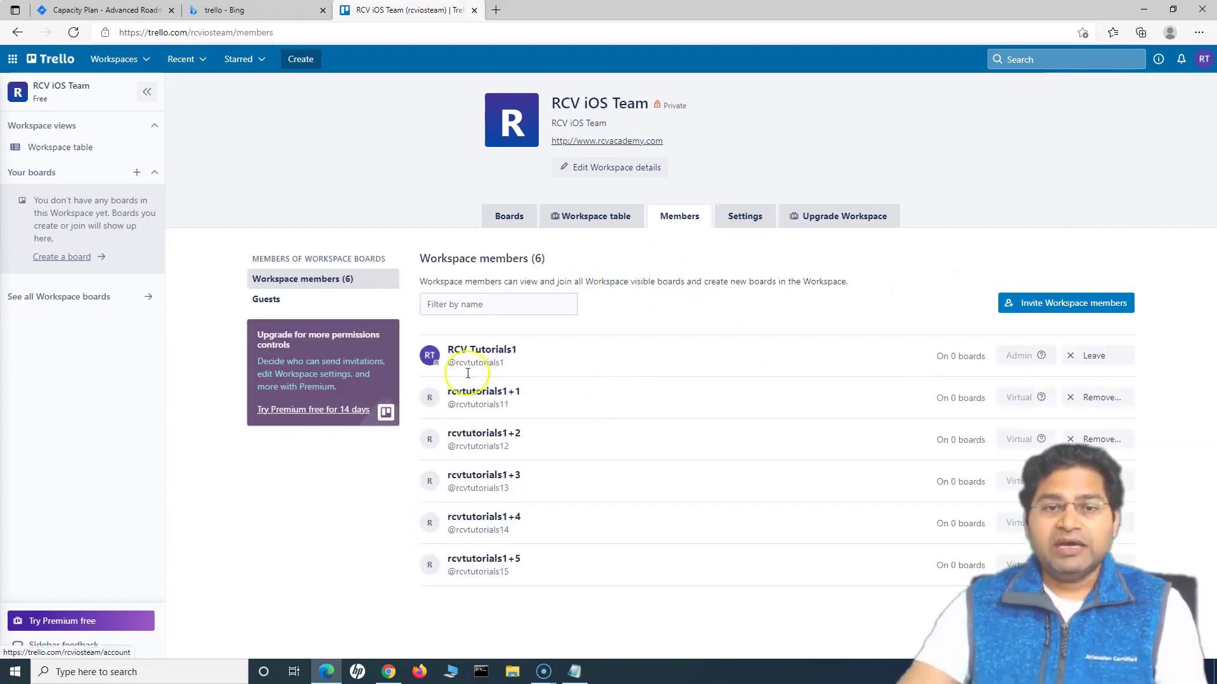
click(747, 216)
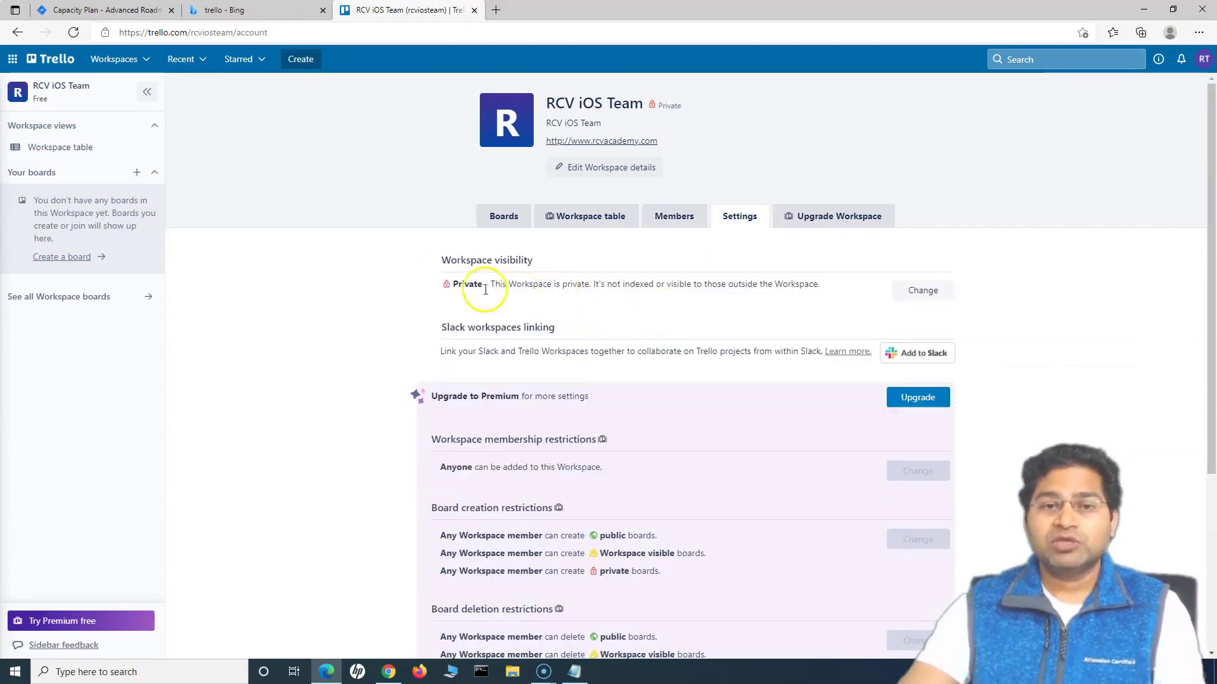
click(934, 294)
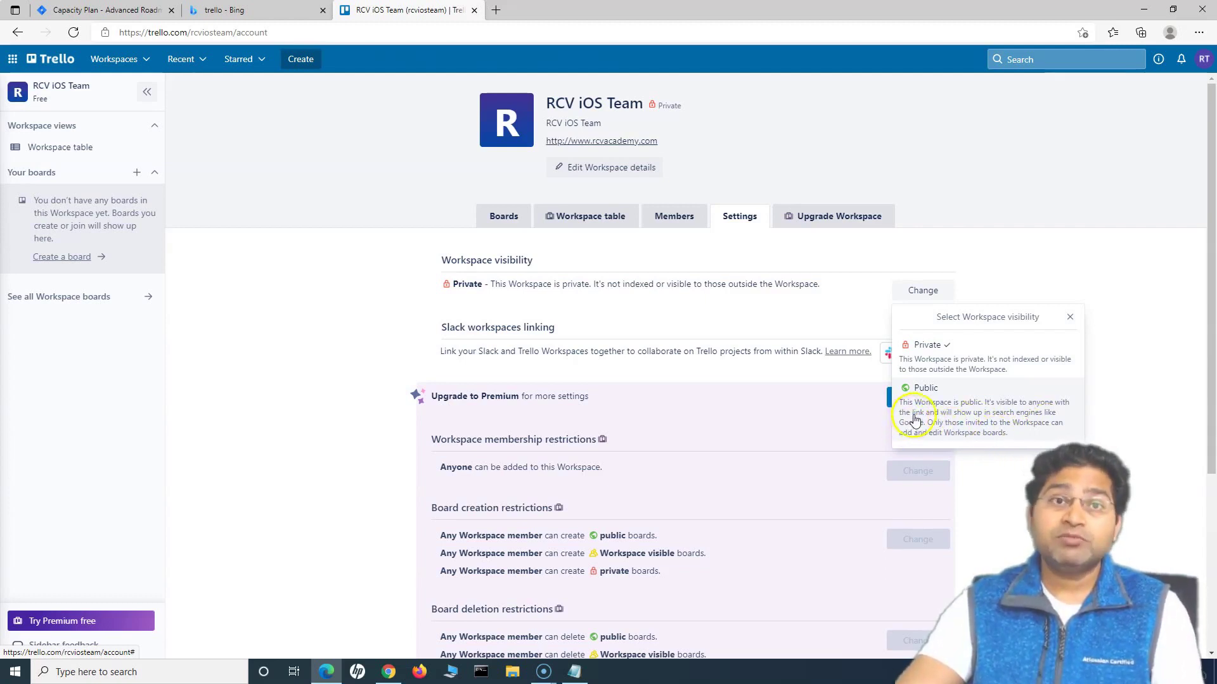
- Make the workspace Public, then switch its visibility back to Private
click(941, 411)
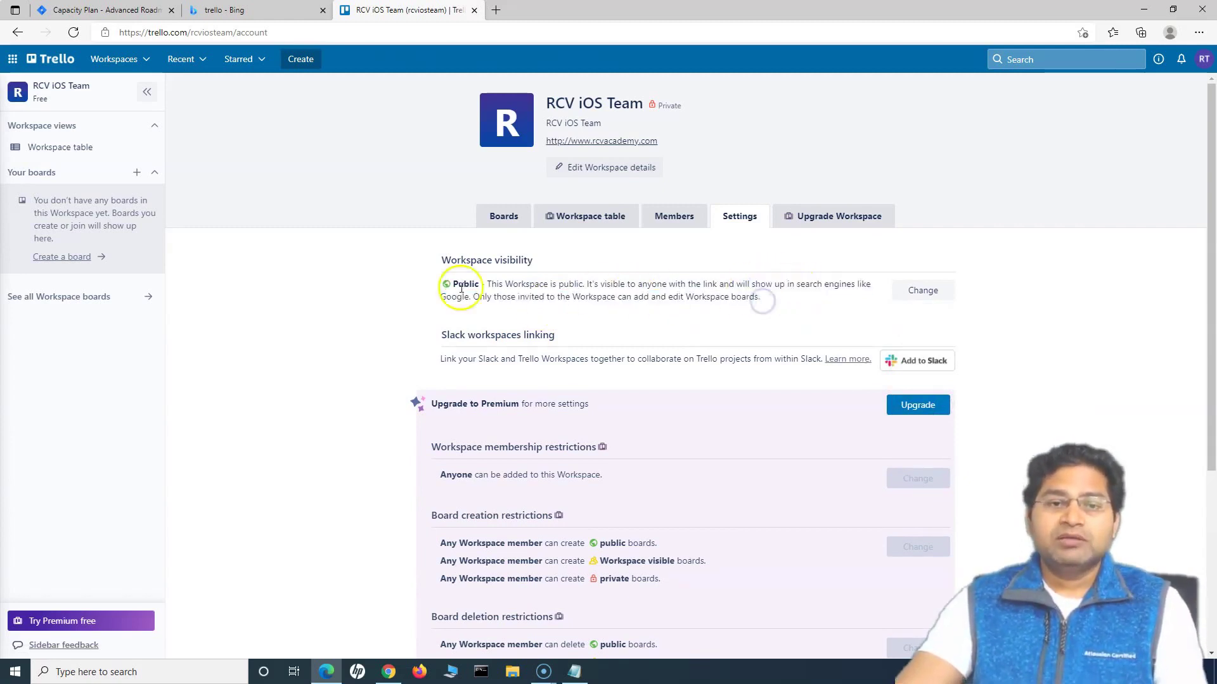
click(923, 291)
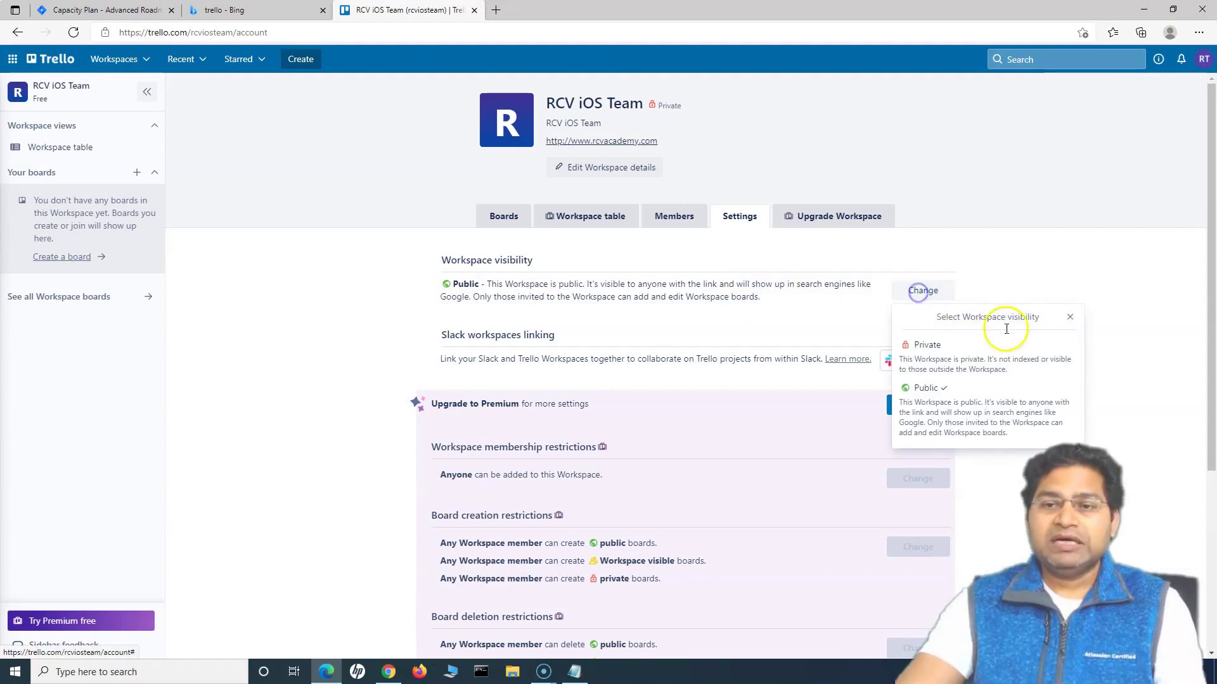
click(960, 360)
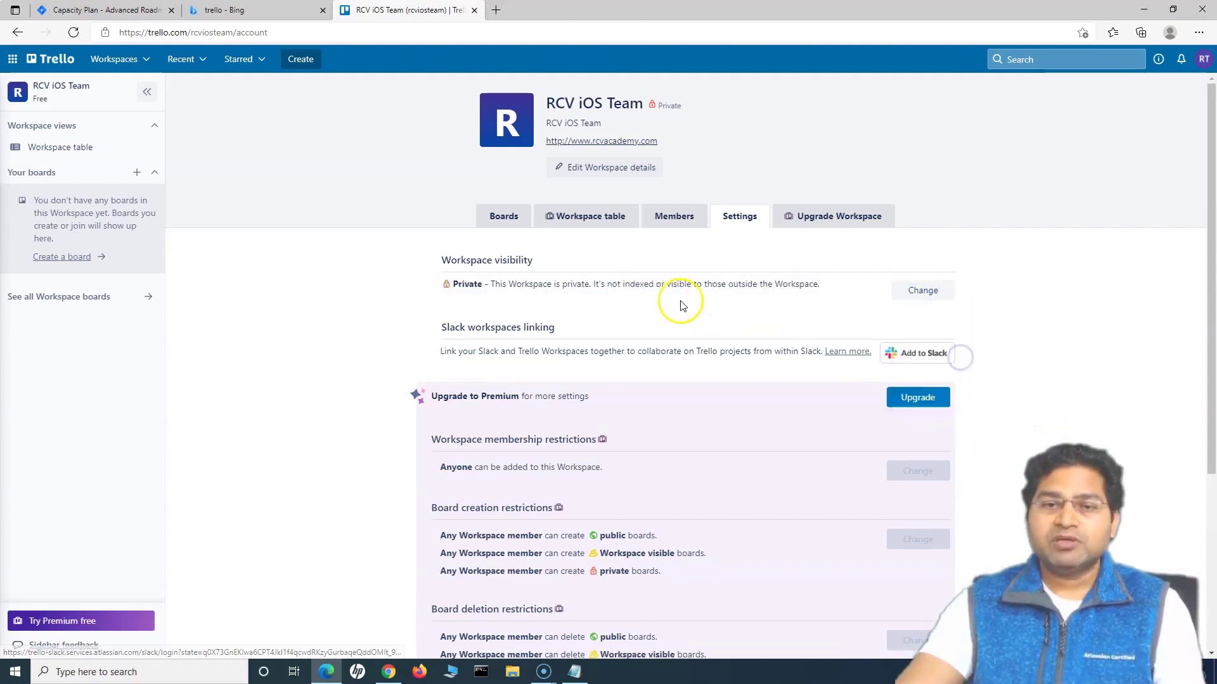
- Reopen the visibility options and close them without changing anything
drag(799, 284, 764, 287)
click(784, 283)
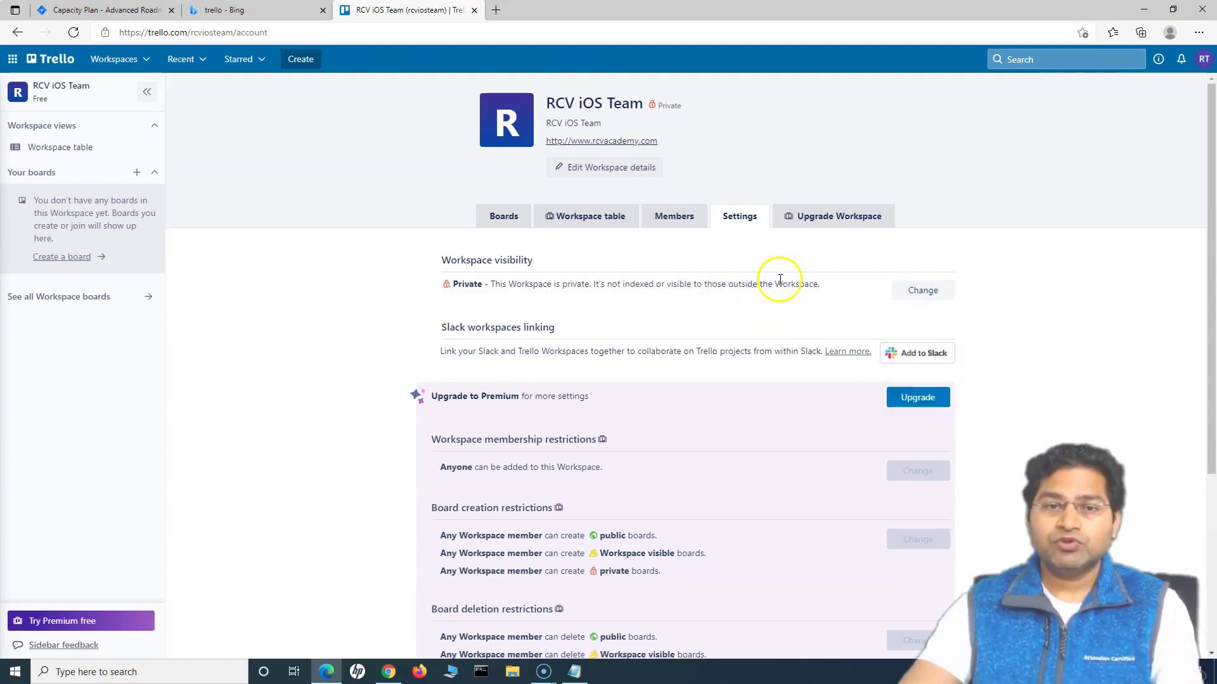
click(933, 289)
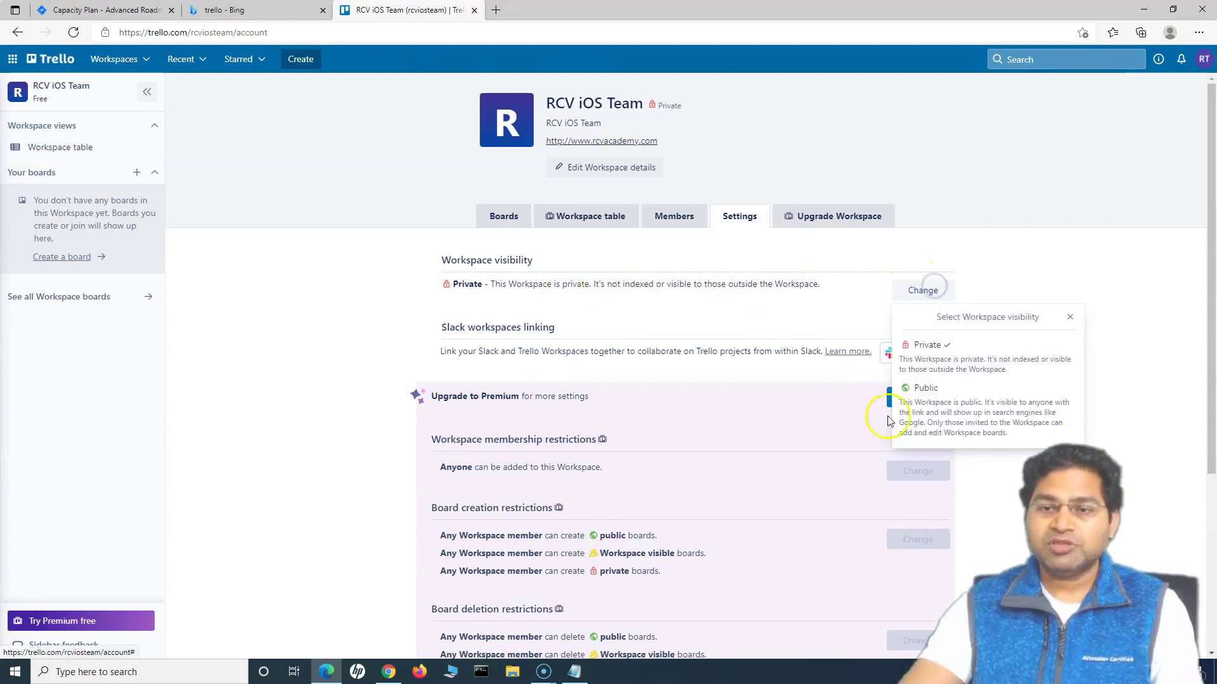
click(719, 300)
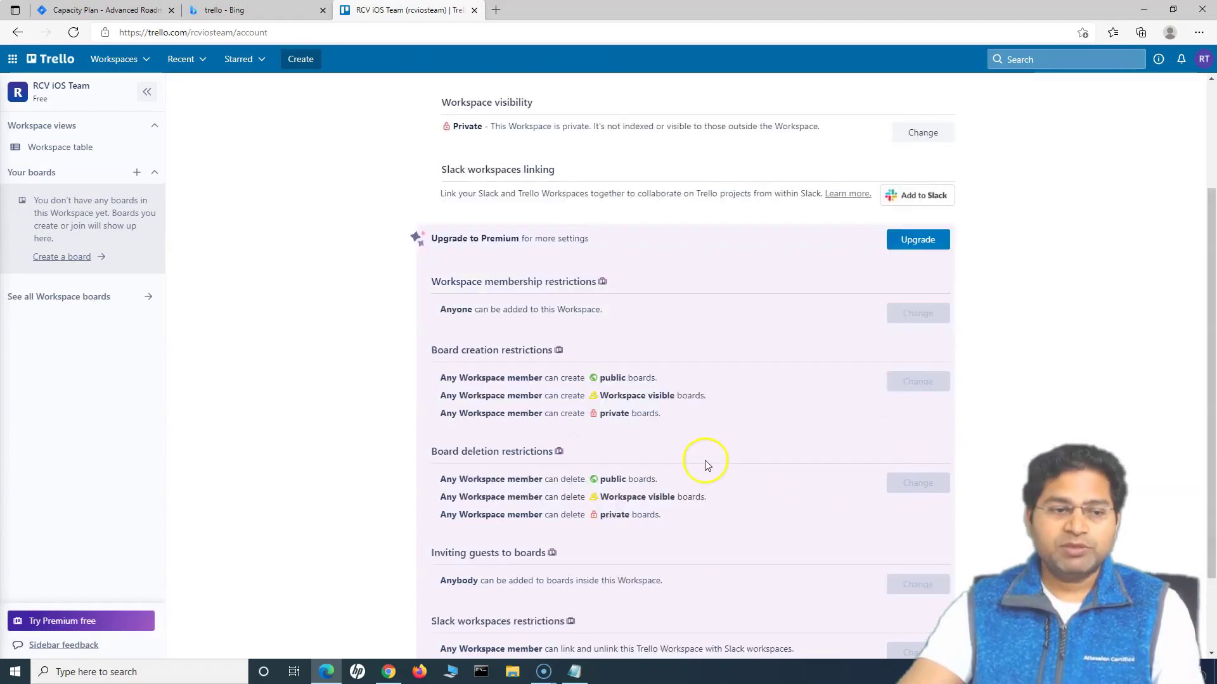
scroll(704, 465, down, 2)
scroll(704, 461, up, 5)
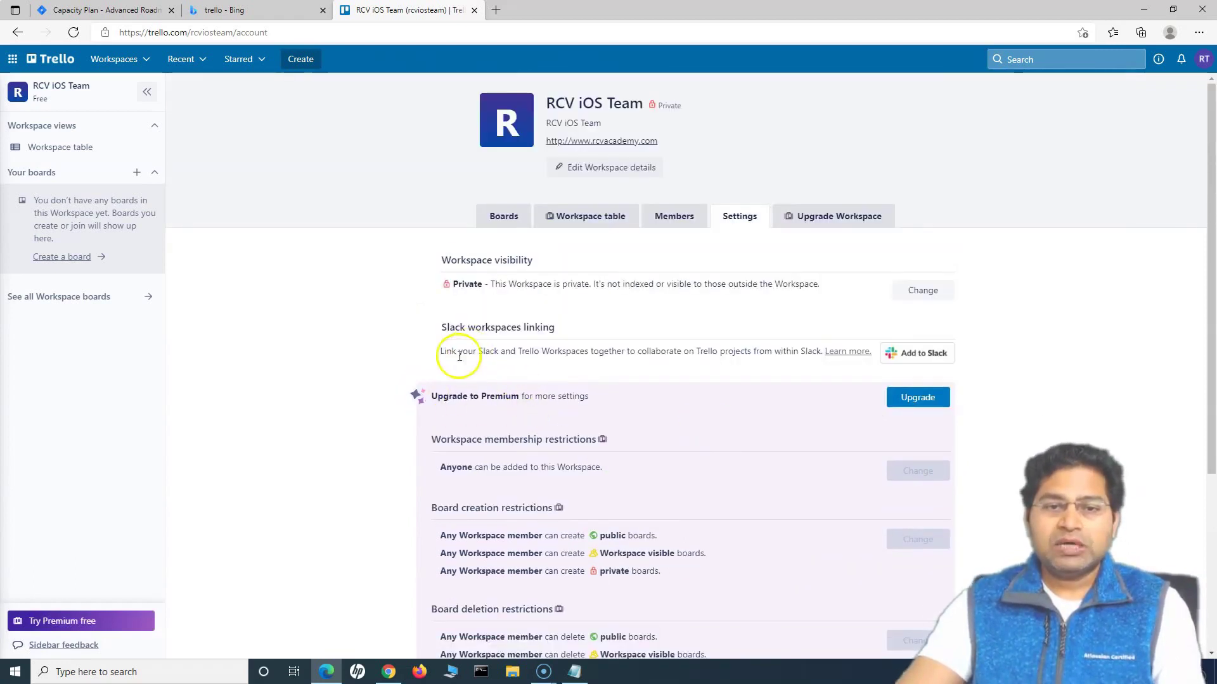
scroll(559, 457, down, 4)
scroll(563, 434, up, 4)
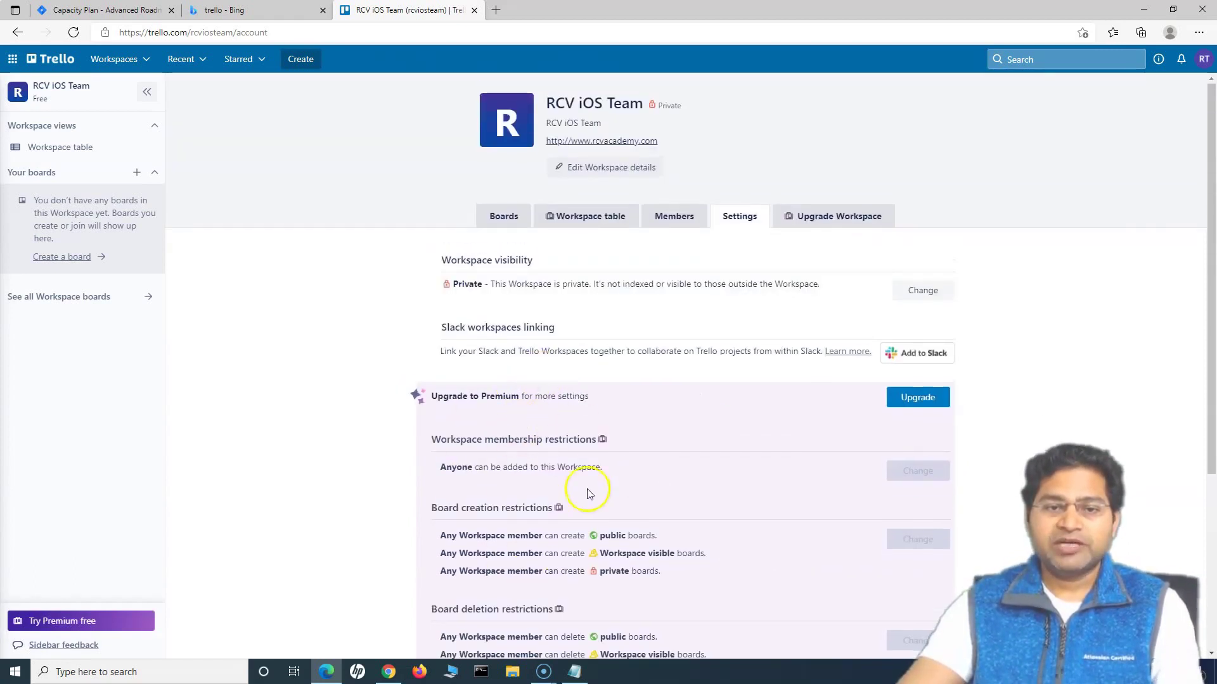
scroll(584, 501, down, 4)
scroll(672, 558, up, 4)
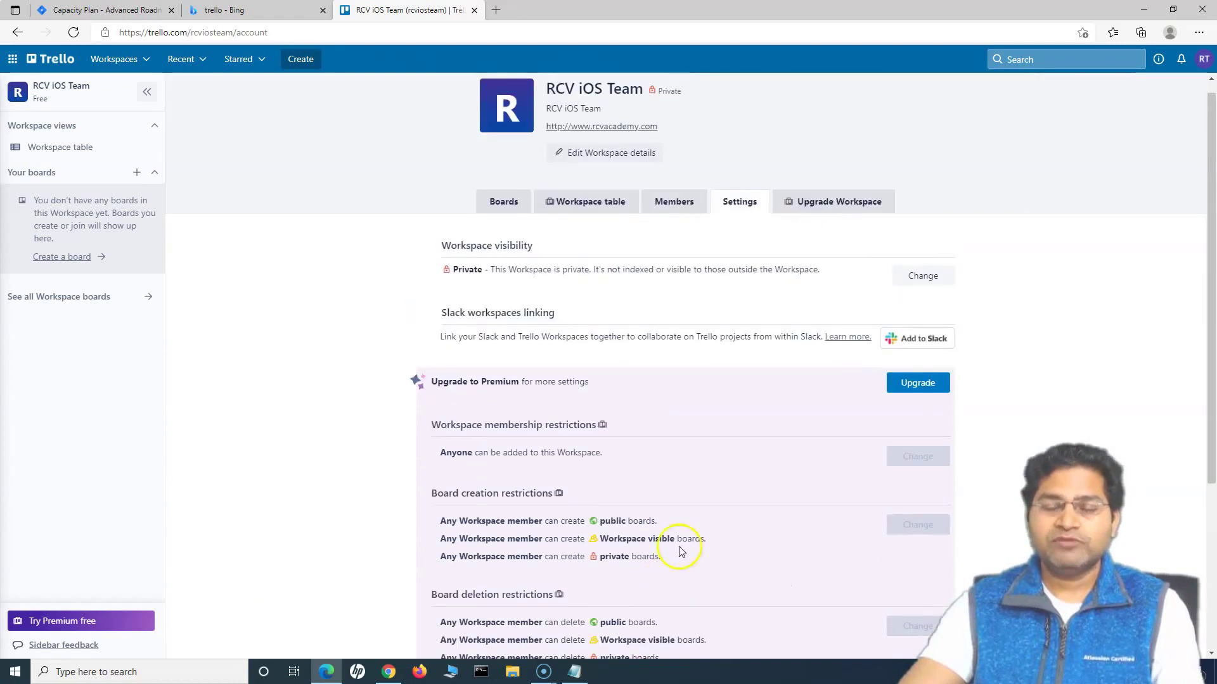
click(832, 223)
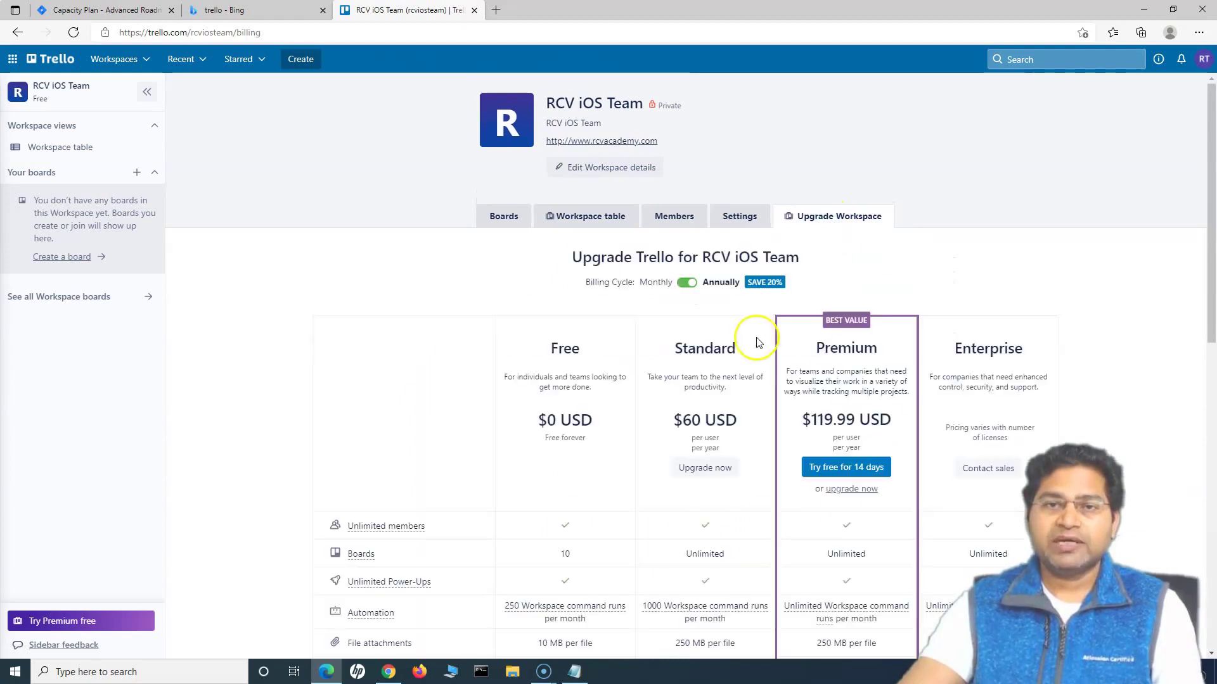
scroll(702, 512, down, 5)
scroll(702, 512, up, 5)
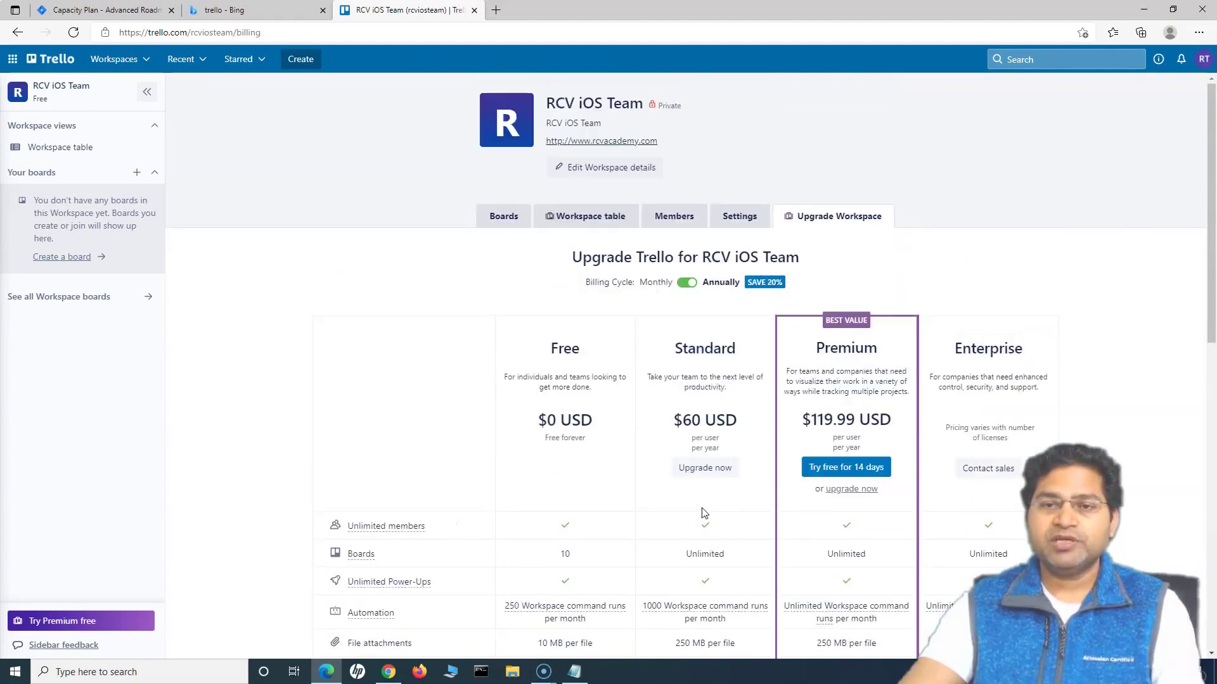
click(732, 217)
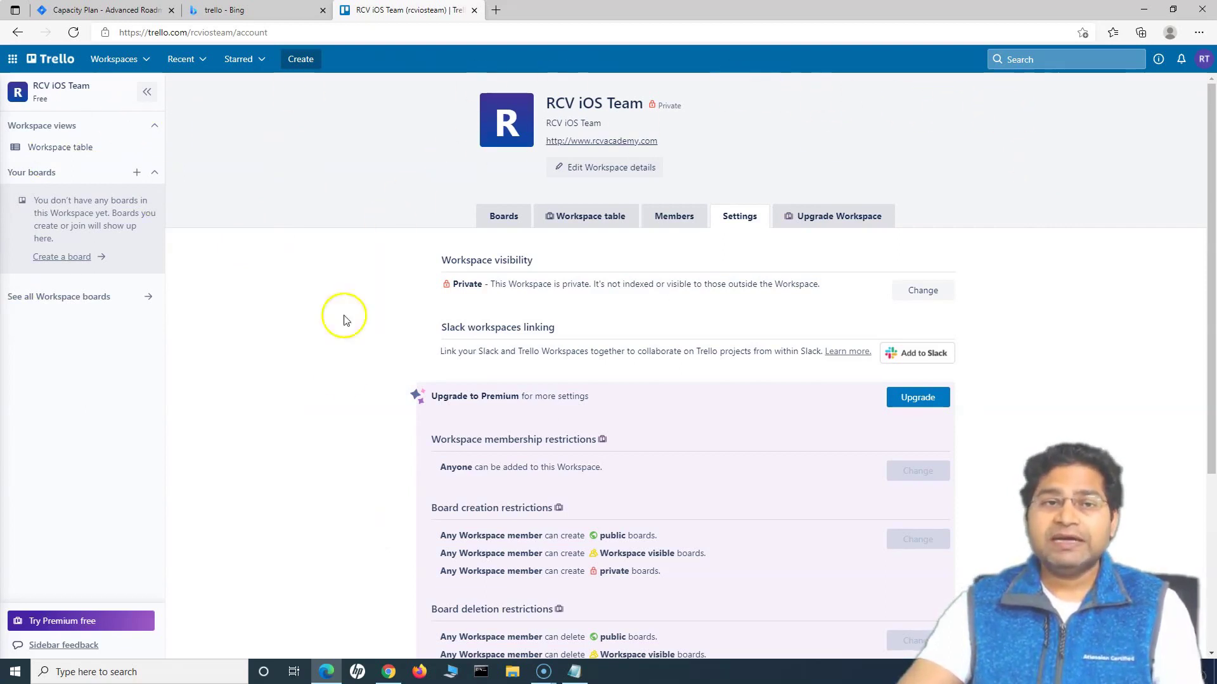
scroll(408, 532, down, 4)
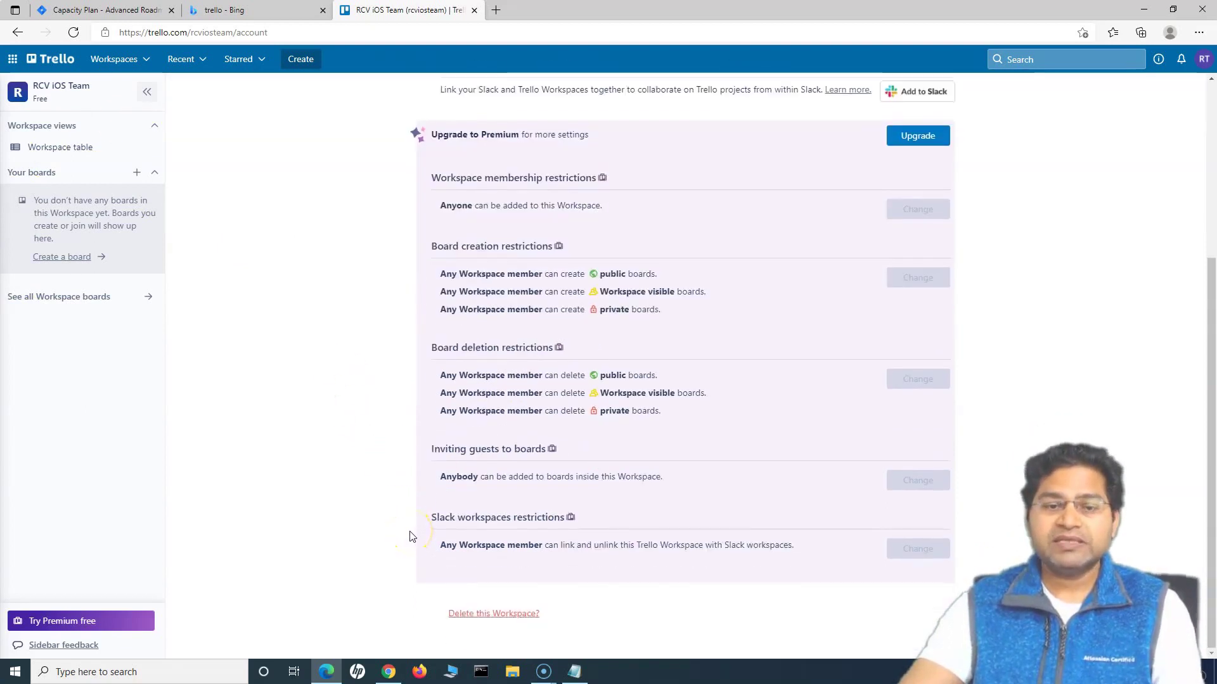
scroll(409, 537, up, 4)
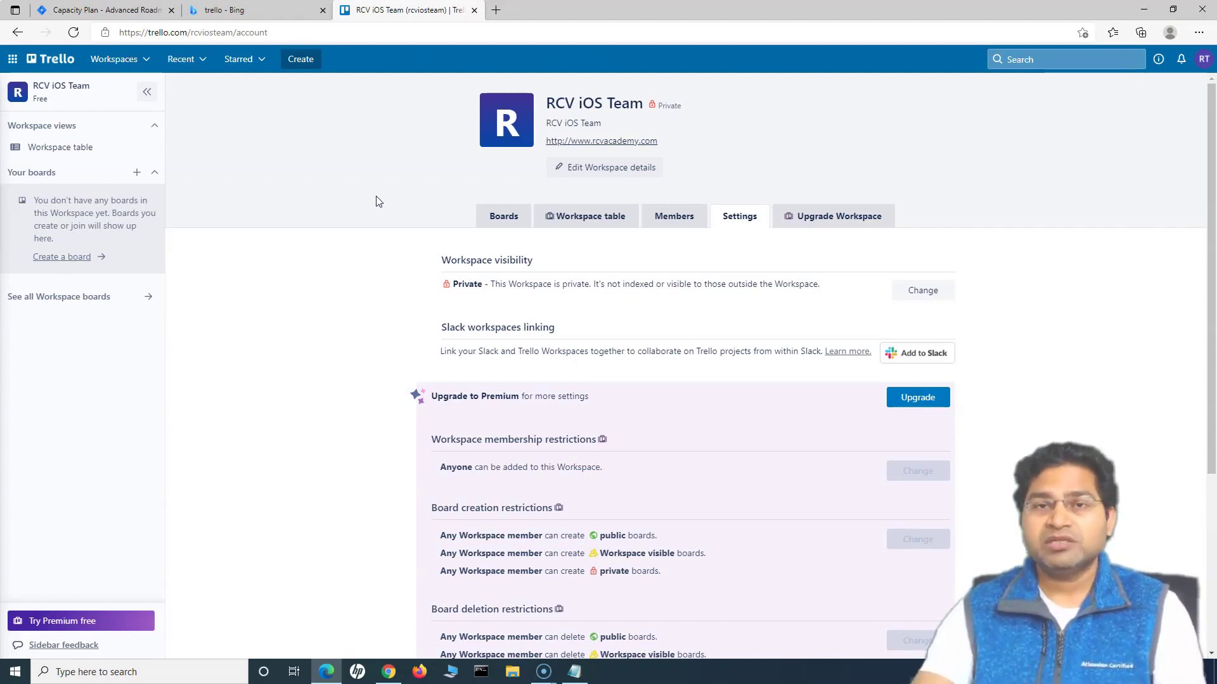
click(372, 204)
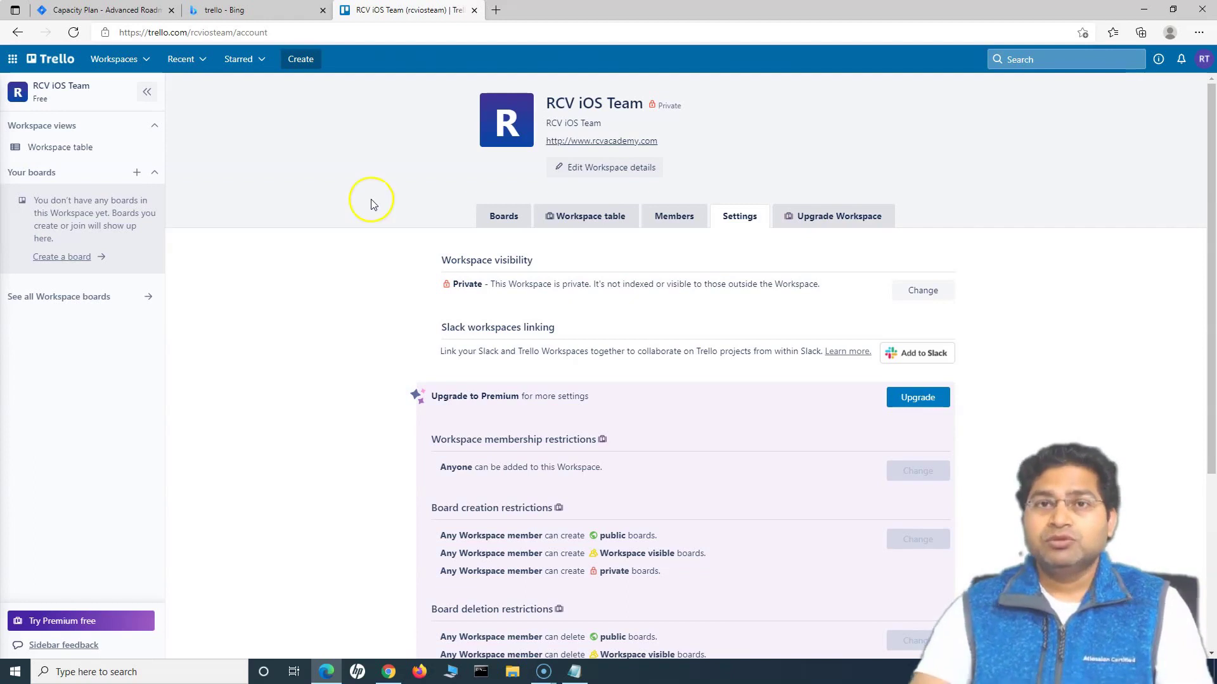